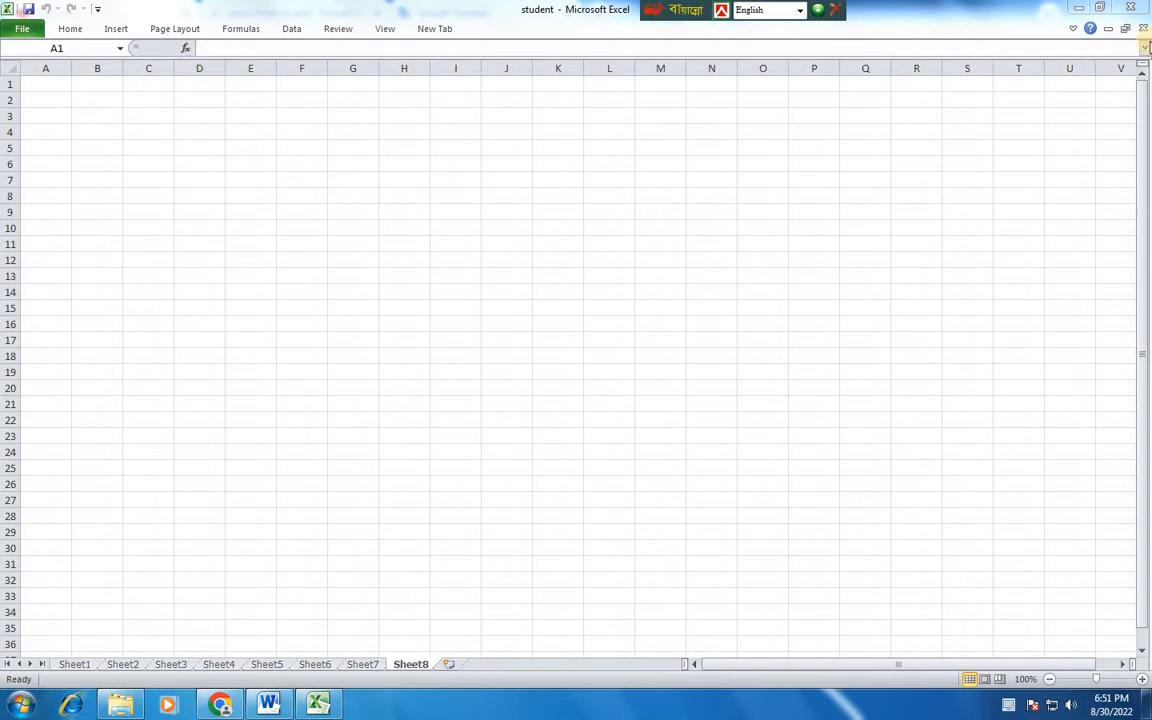
Keep the full ribbon displayed and merge and center cells G2:N3 for the title "Calculating House Loan"
click(1074, 31)
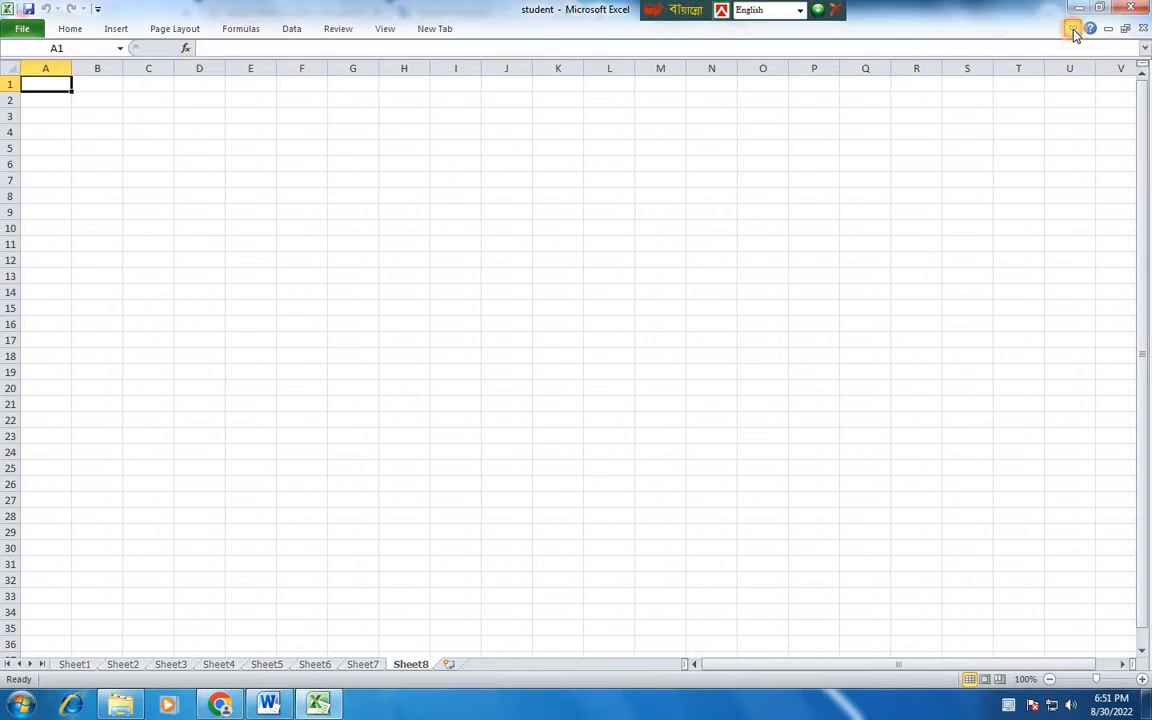
click(1073, 30)
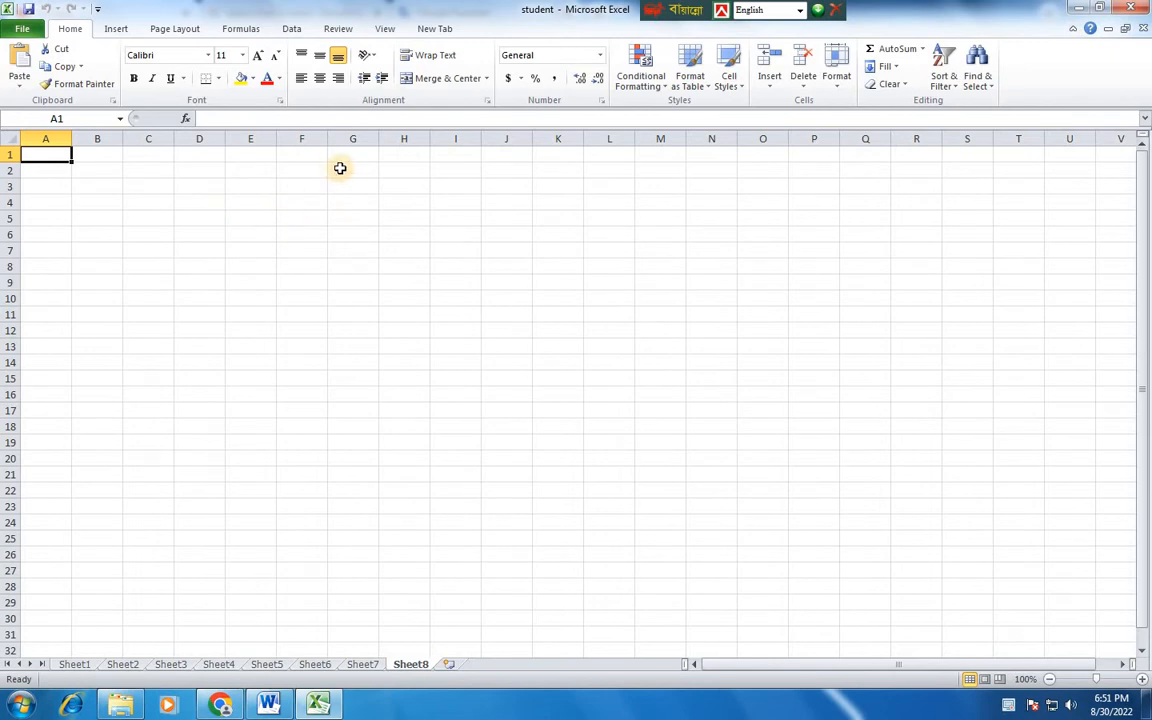
drag(340, 170, 727, 191)
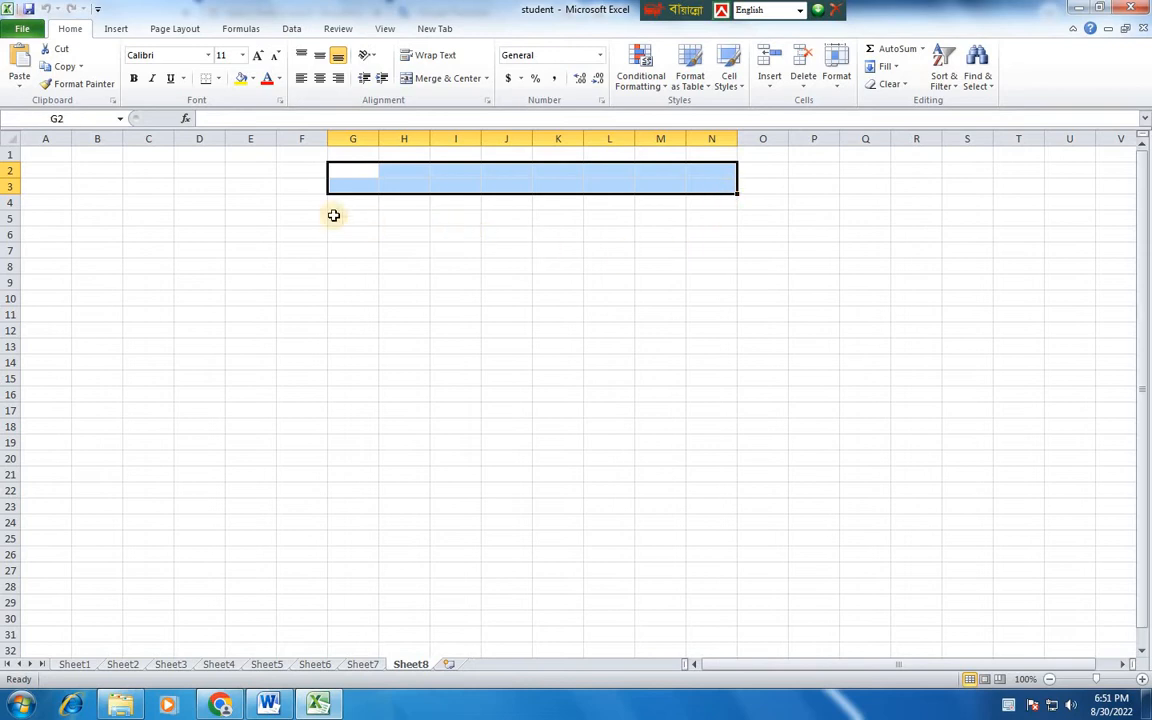
click(414, 80)
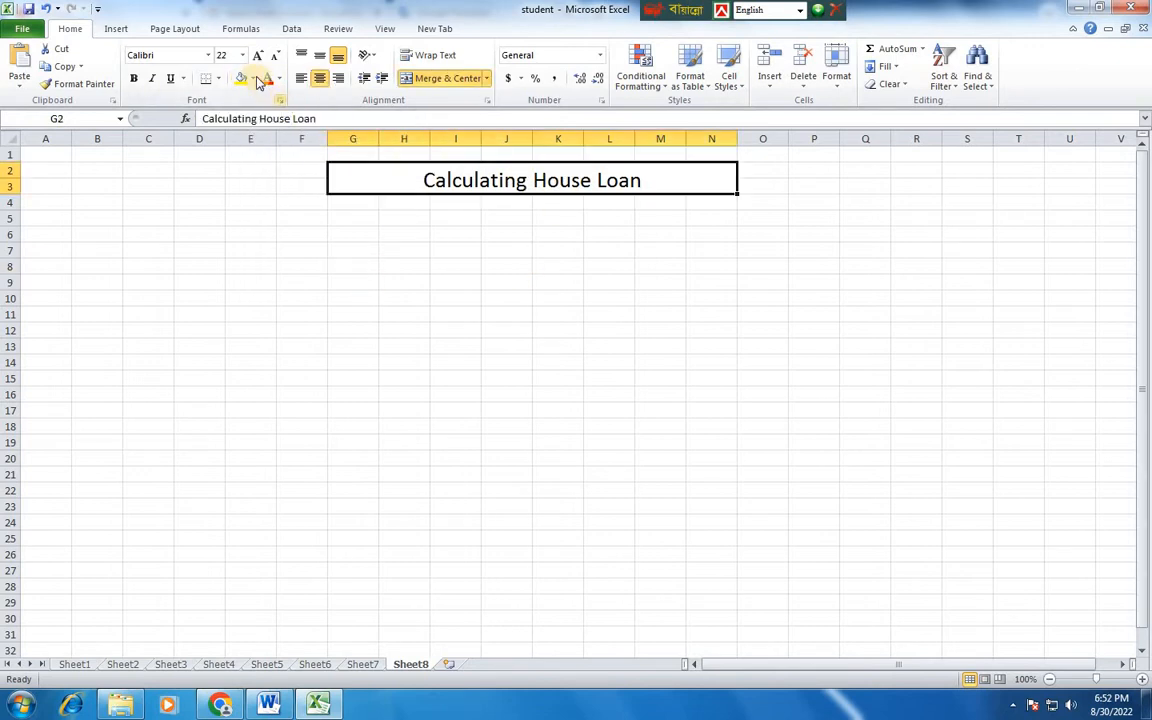
Fill the merged title cell with a light orange background color
click(254, 79)
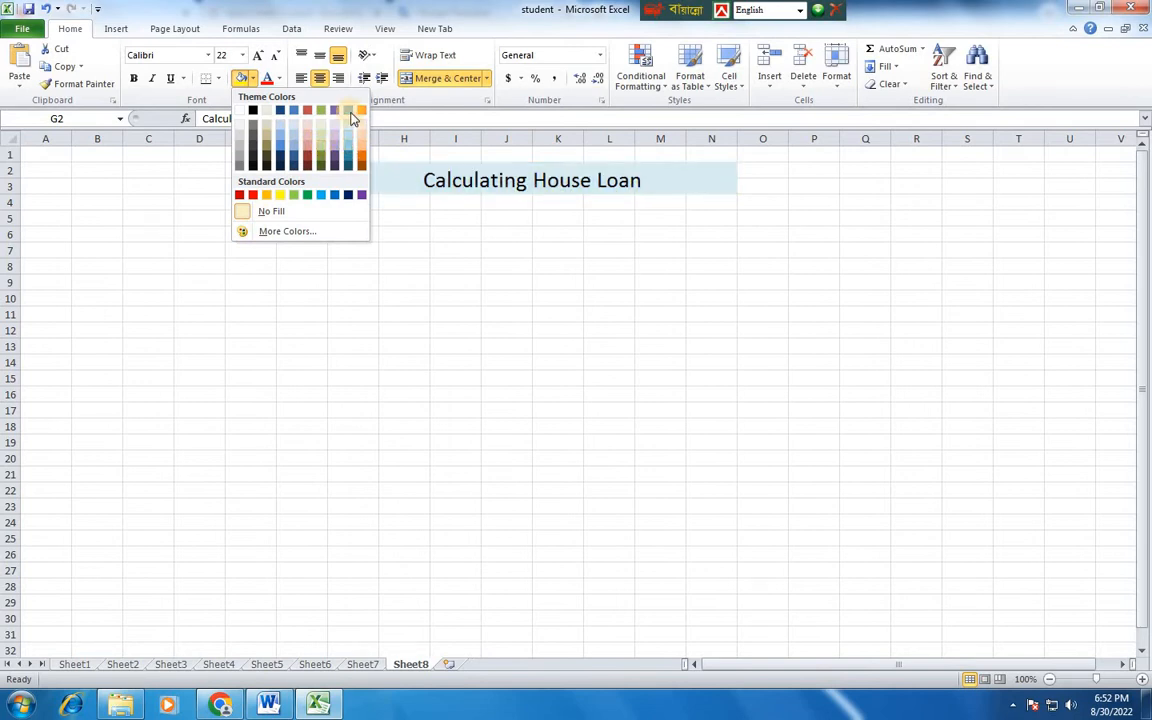
click(466, 271)
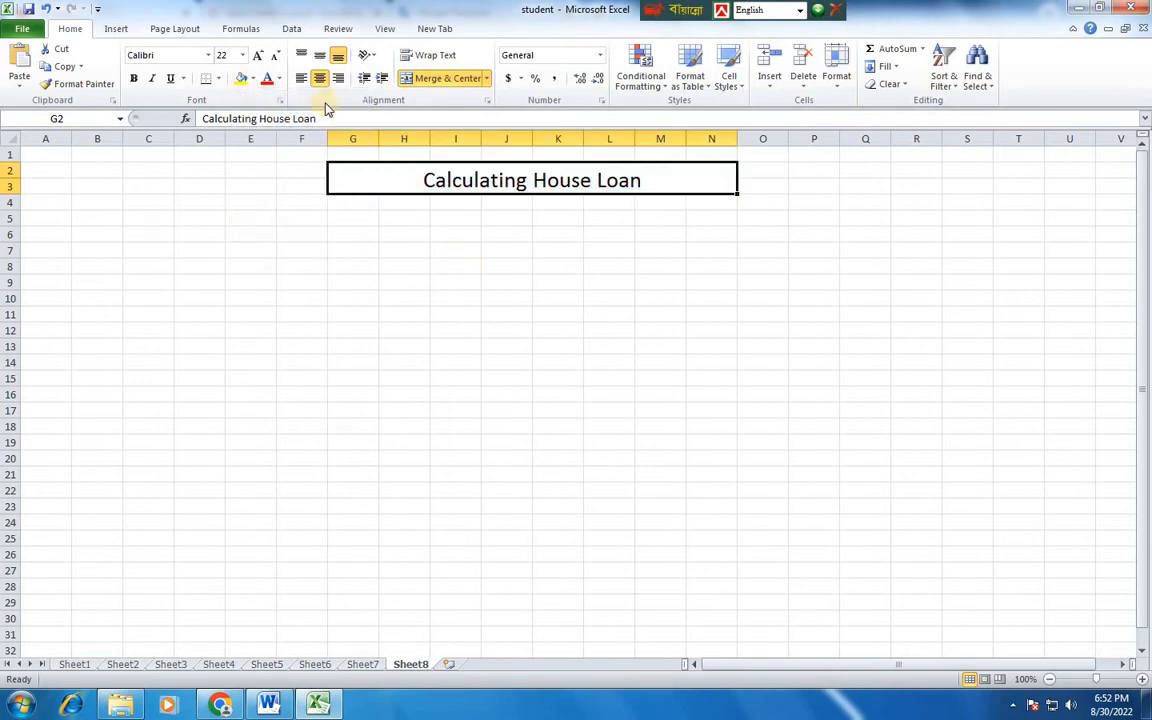
click(253, 79)
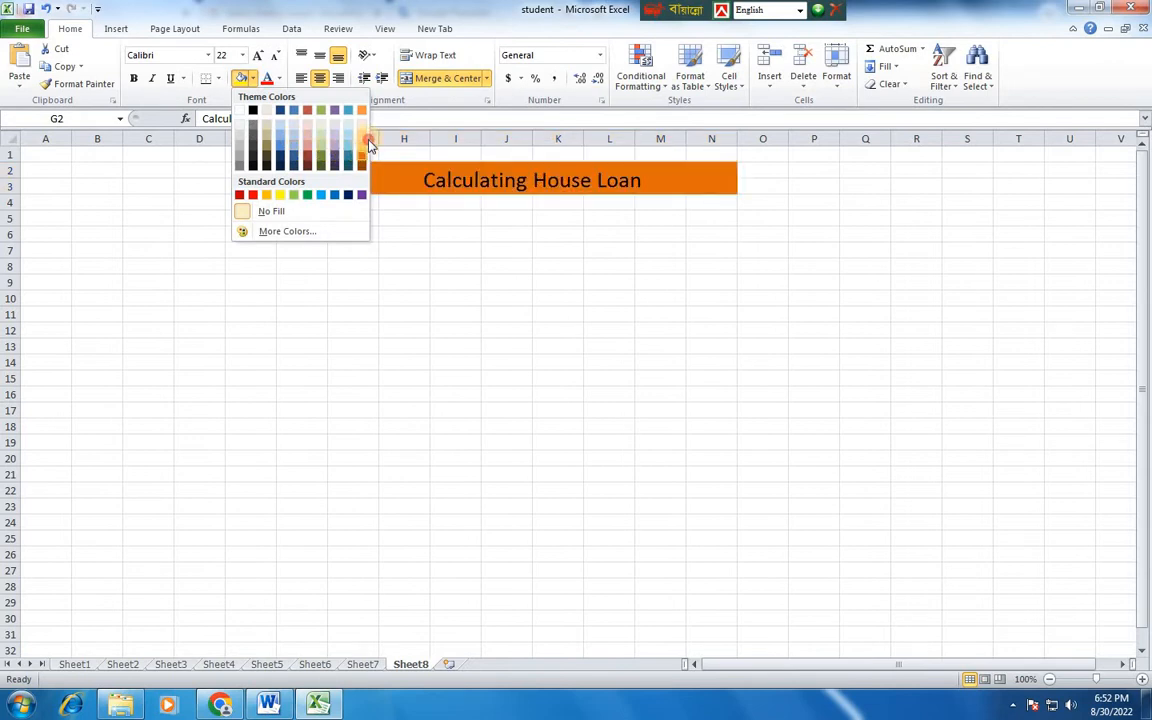
click(368, 147)
click(411, 244)
click(408, 166)
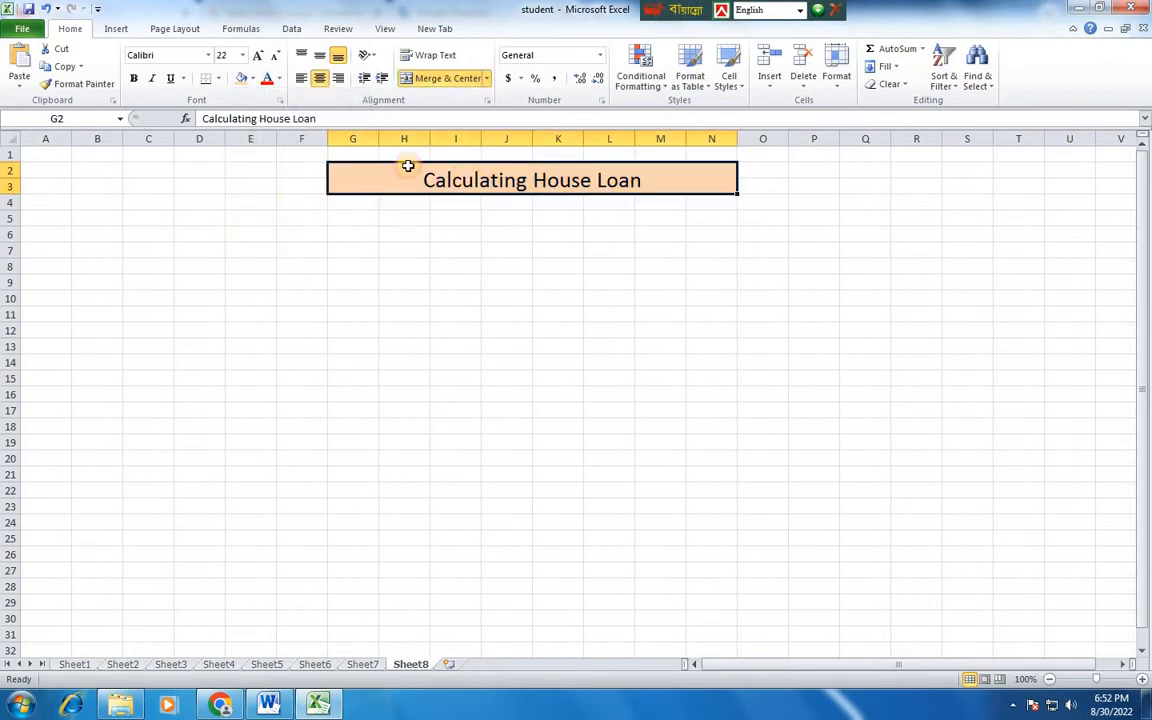
Change the font color of the title "Calculating House Loan" to purple
click(279, 79)
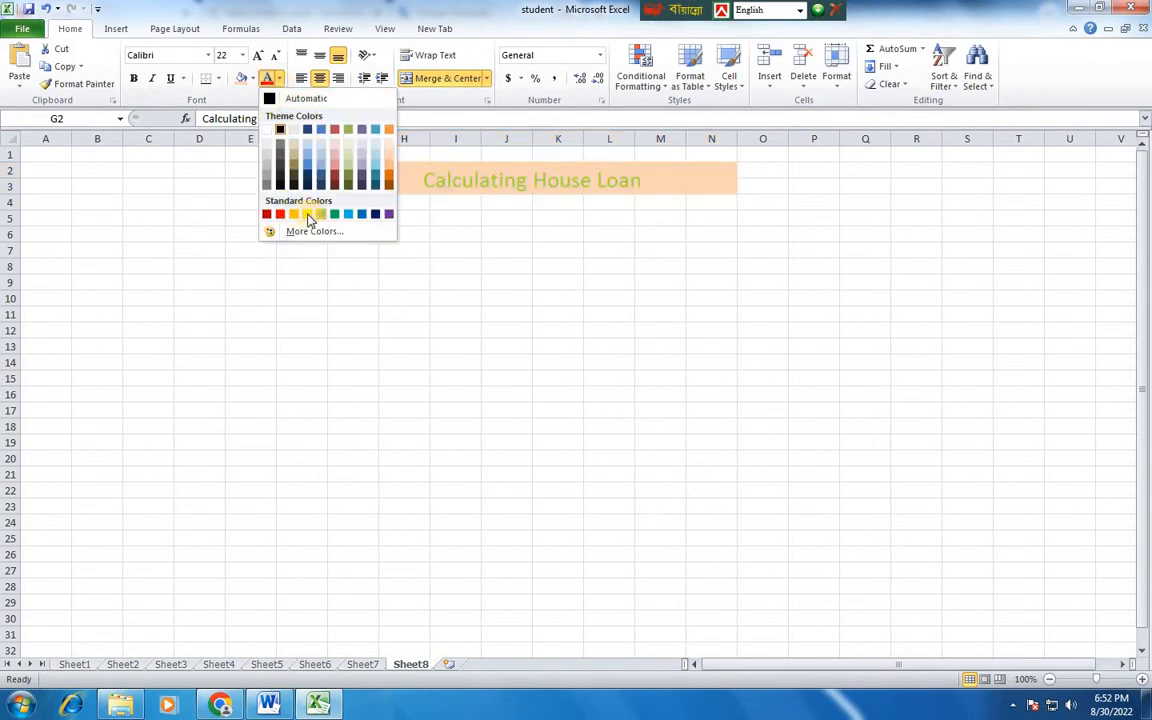
click(375, 215)
click(490, 232)
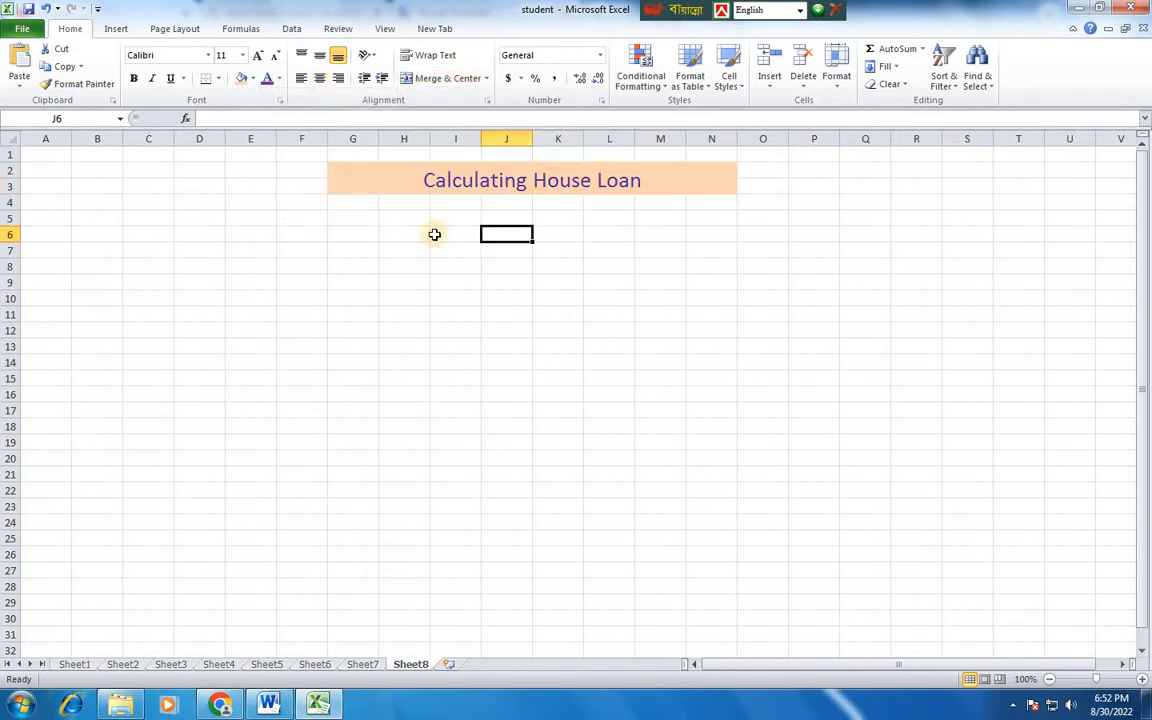
click(296, 221)
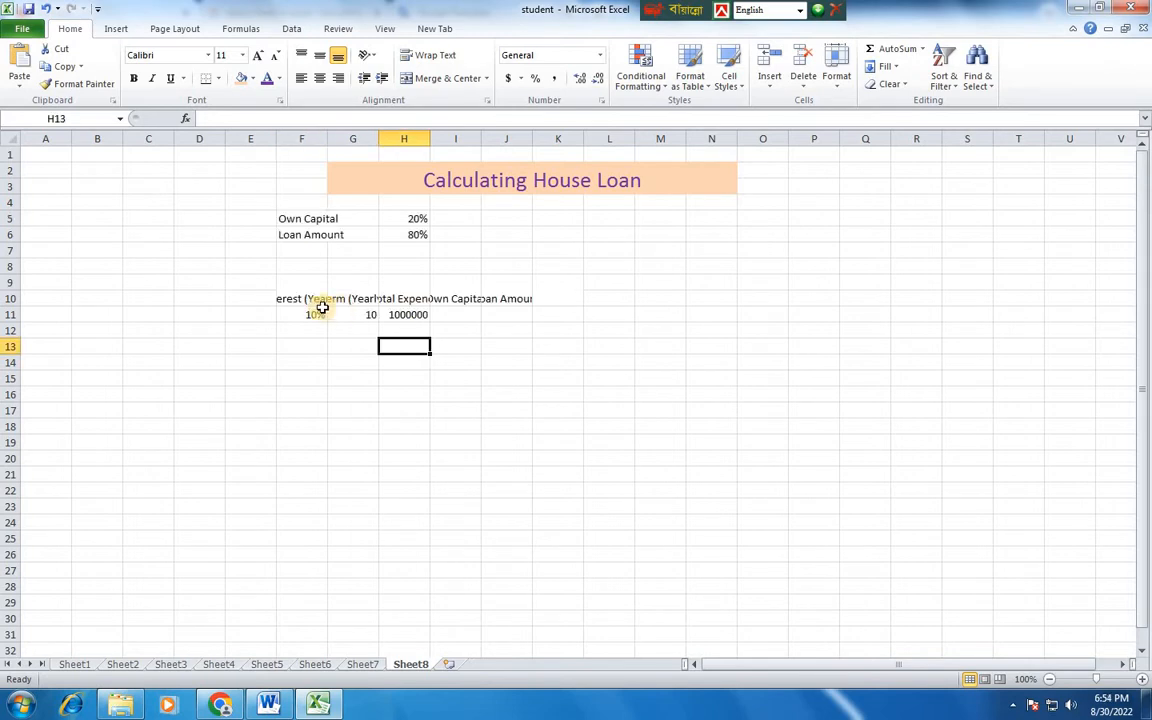
Wrap the text of the loan table headings in F9:J10, from Interest (Yearly) to Loan Amount
click(305, 297)
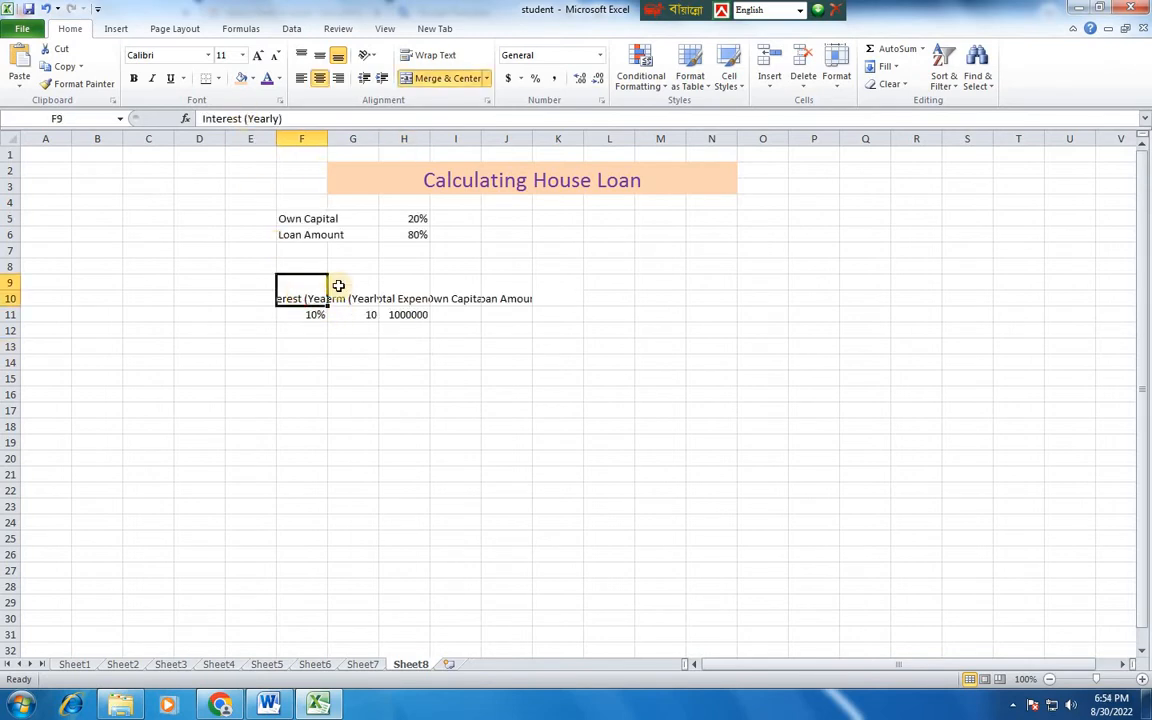
drag(311, 293, 511, 288)
click(430, 55)
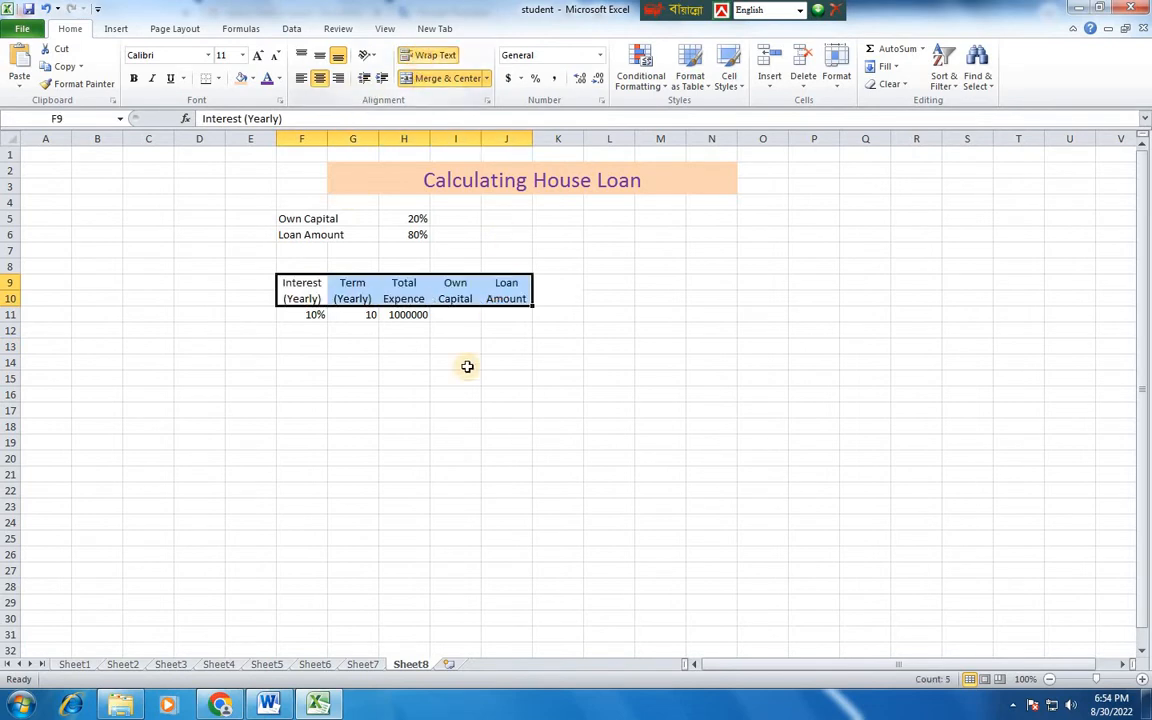
click(381, 360)
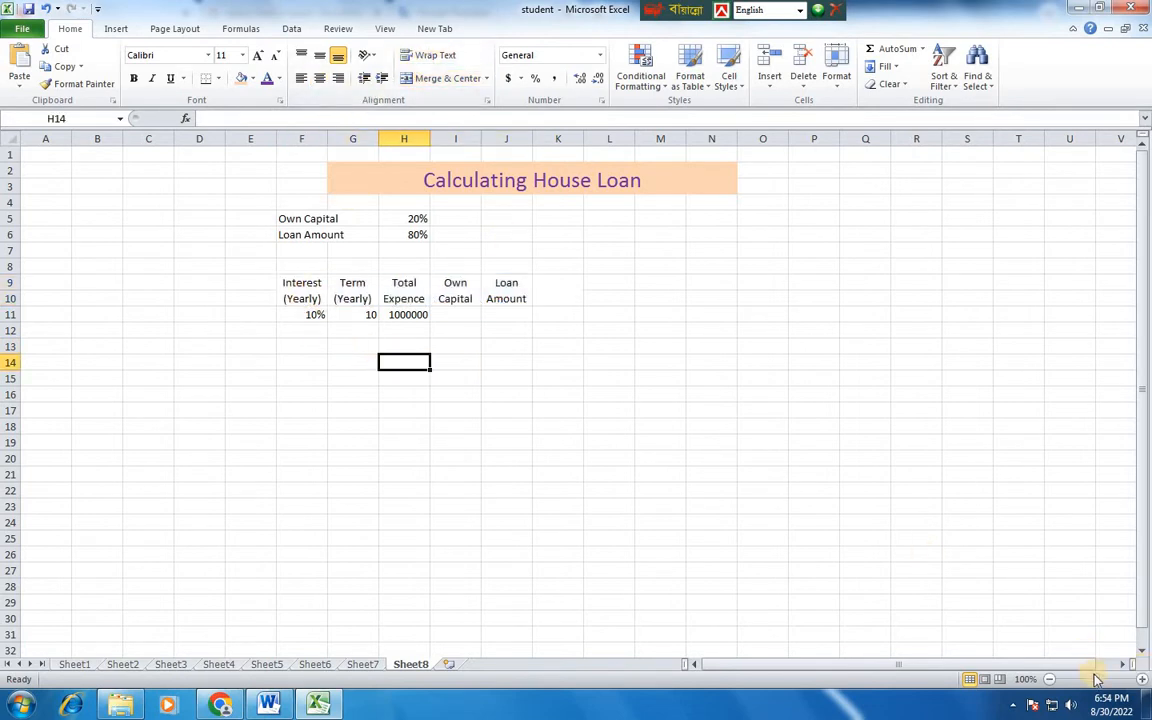
Calculate the Own Capital in cell I11 from the total expense with the formula =H11*20%
drag(1099, 679, 1104, 680)
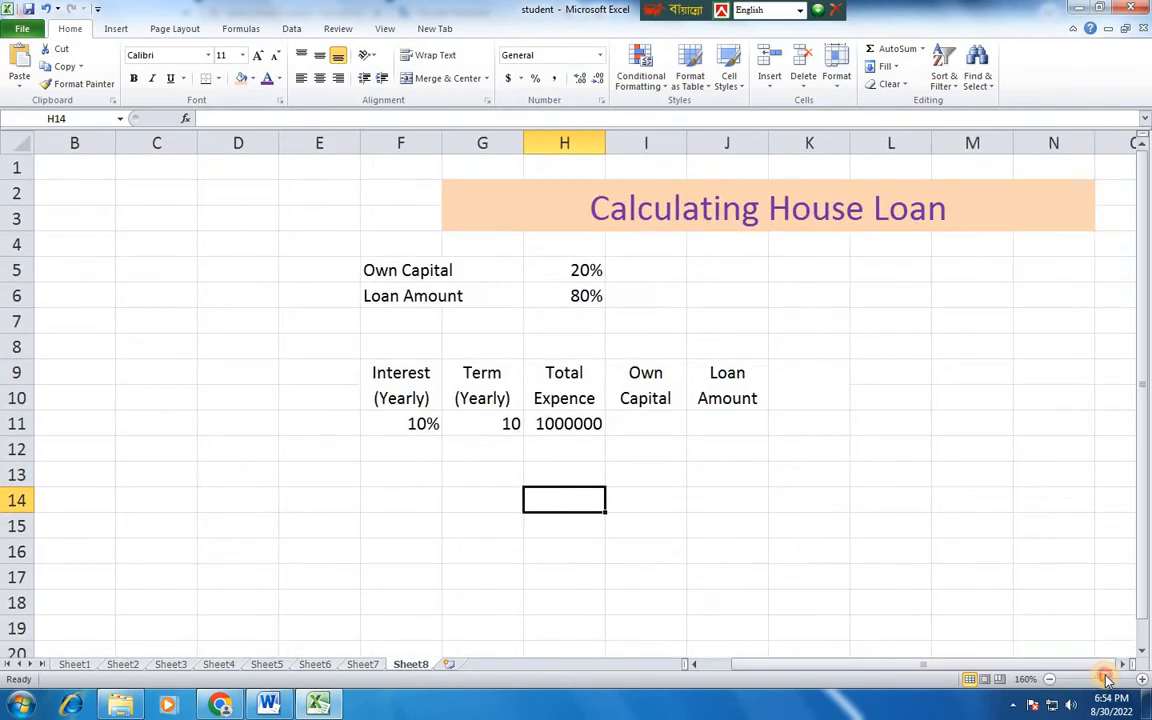
click(405, 447)
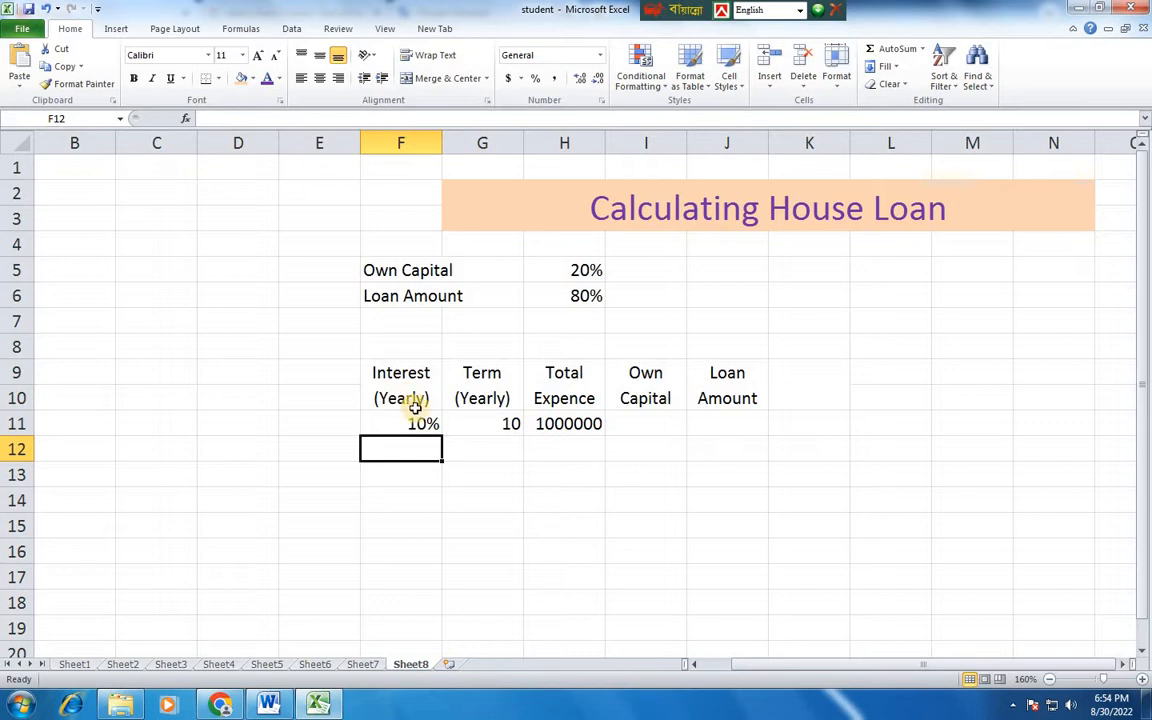
click(776, 219)
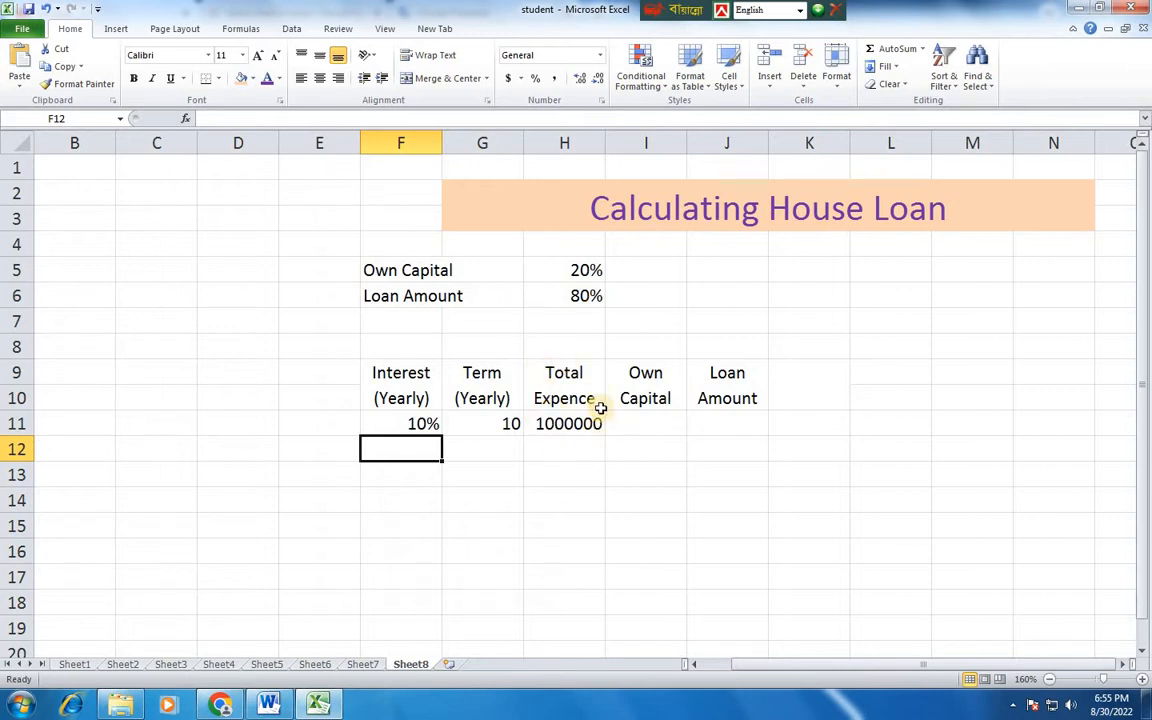
click(646, 420)
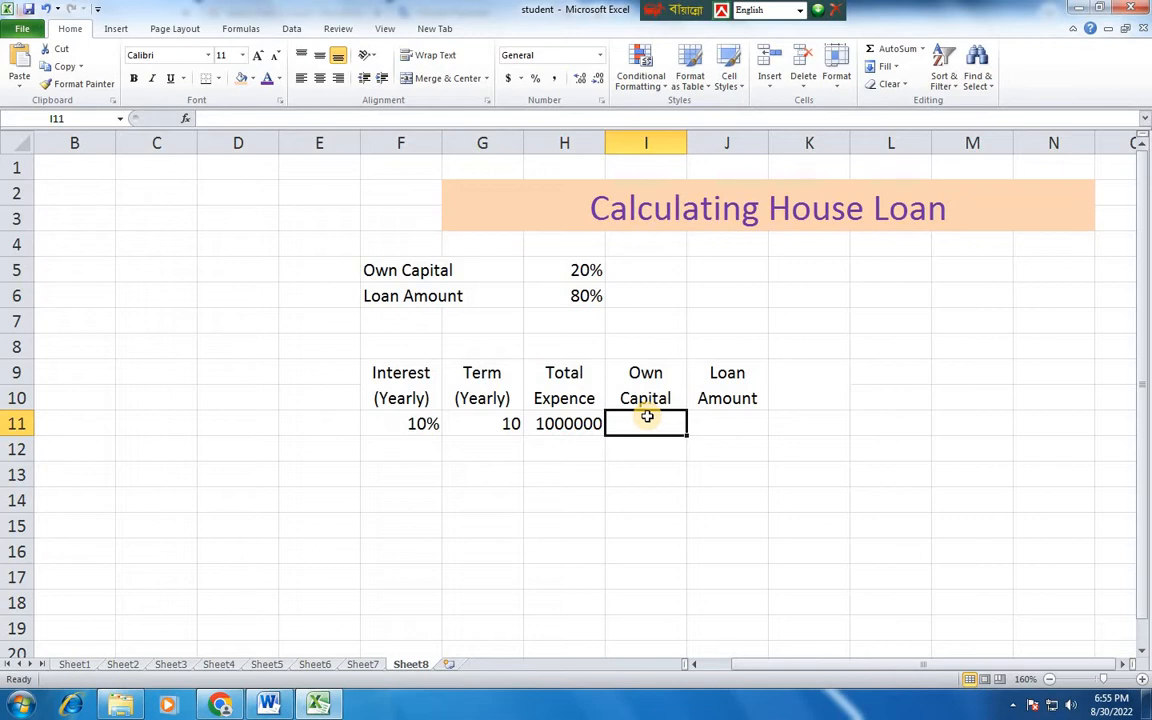
text(=)
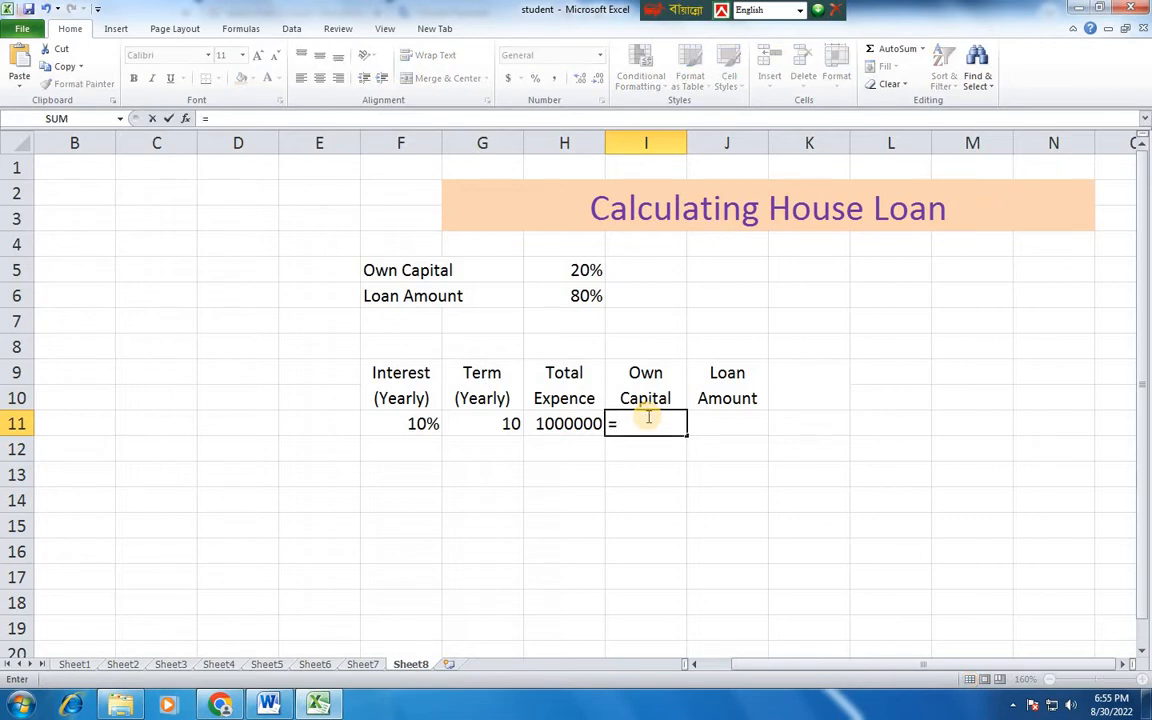
click(565, 423)
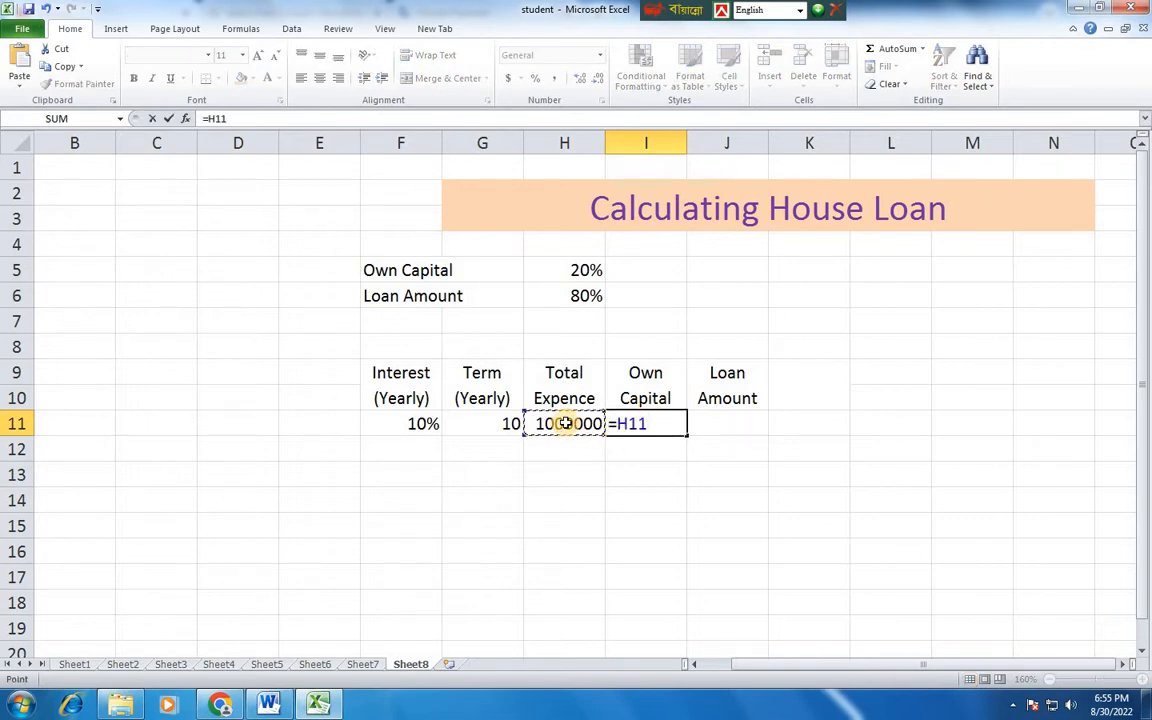
text(*20%)
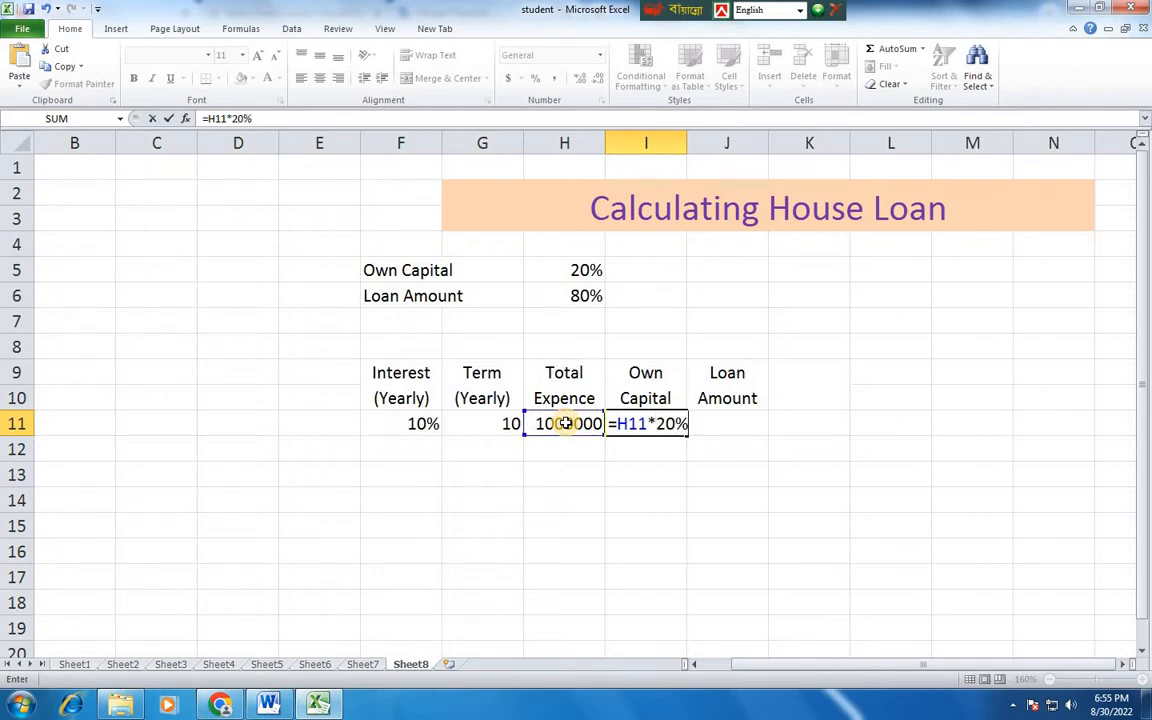
key(Return)
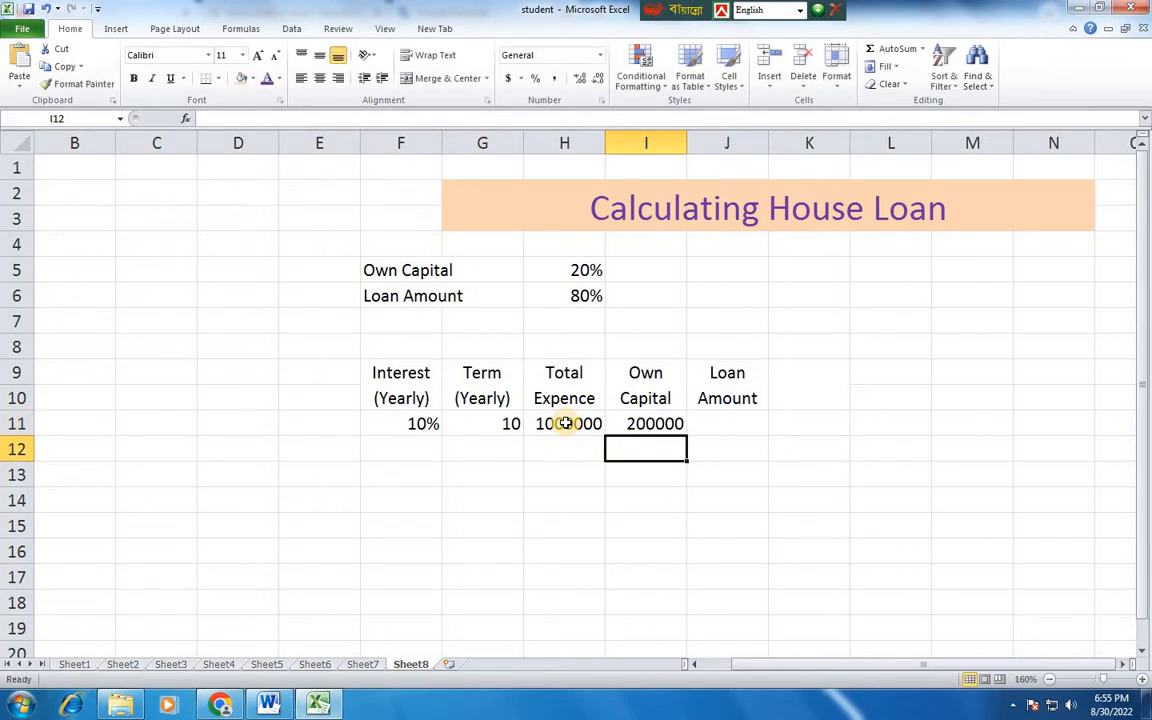
Calculate the Loan Amount in cell J11 from the total expense with the formula =H11*80%
click(662, 424)
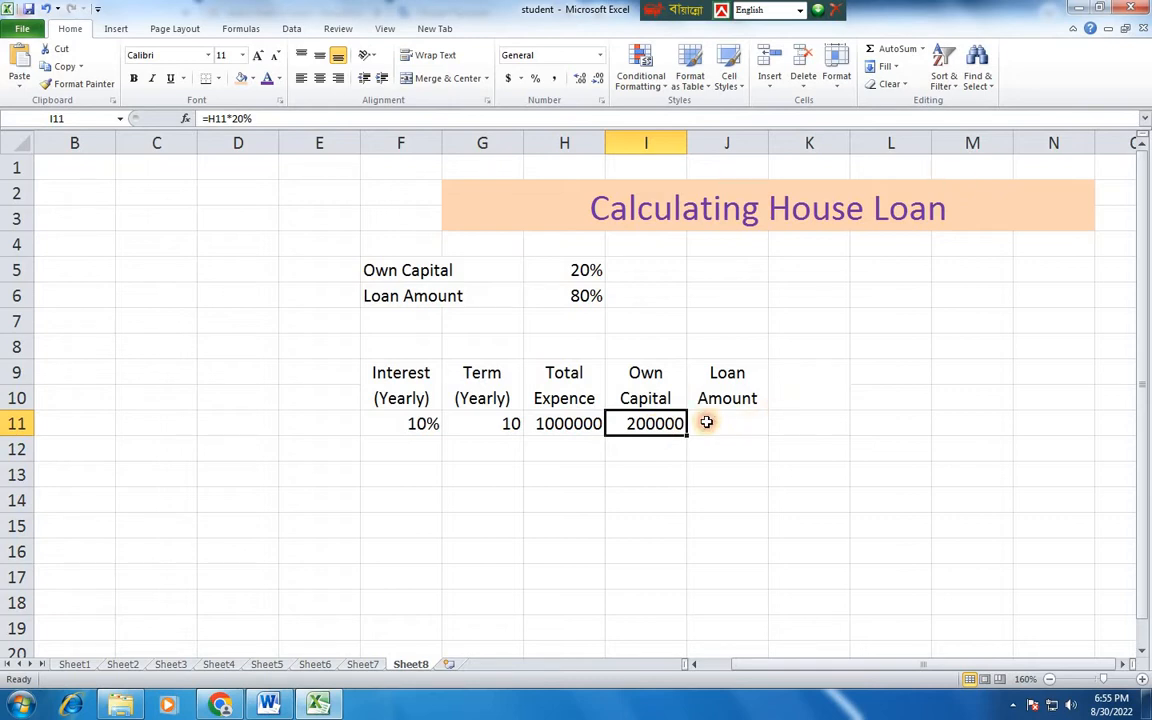
click(706, 422)
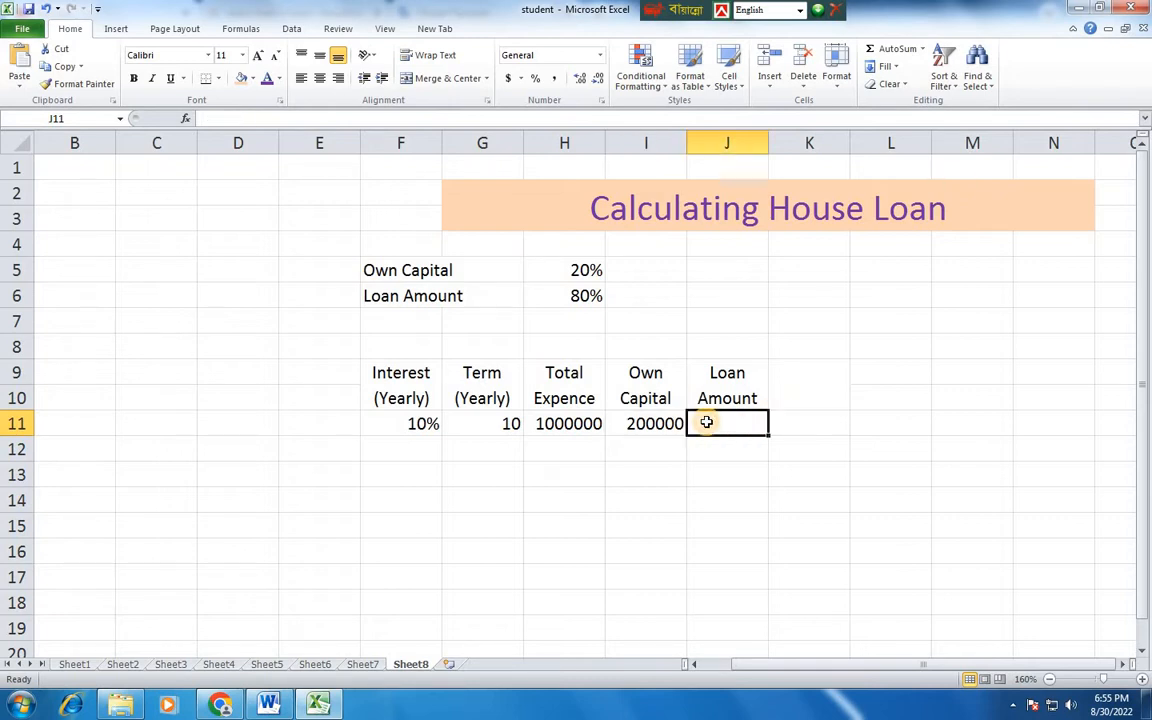
text(=)
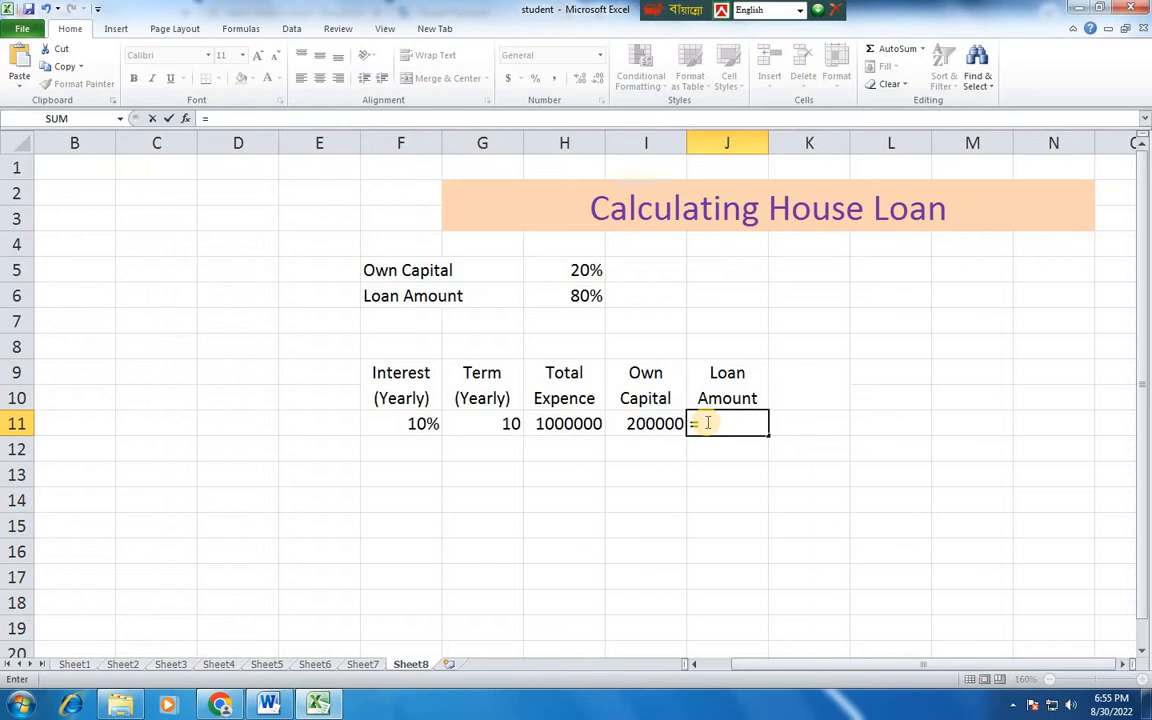
click(577, 423)
text(*)
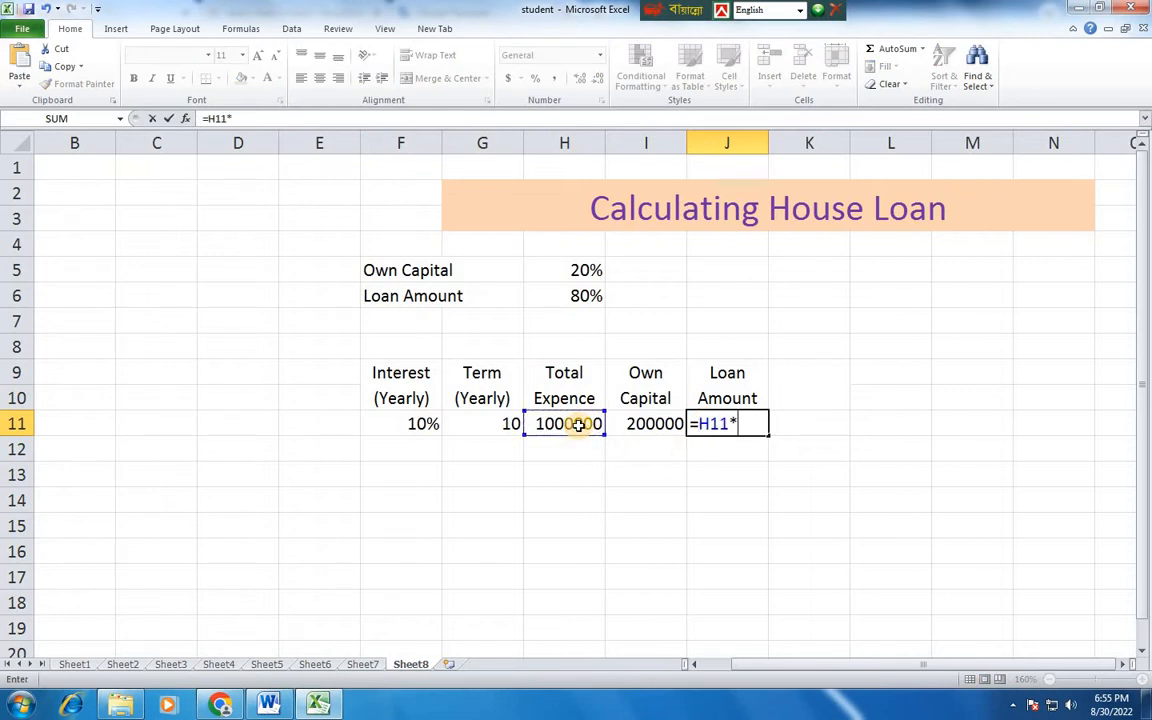
text(80%)
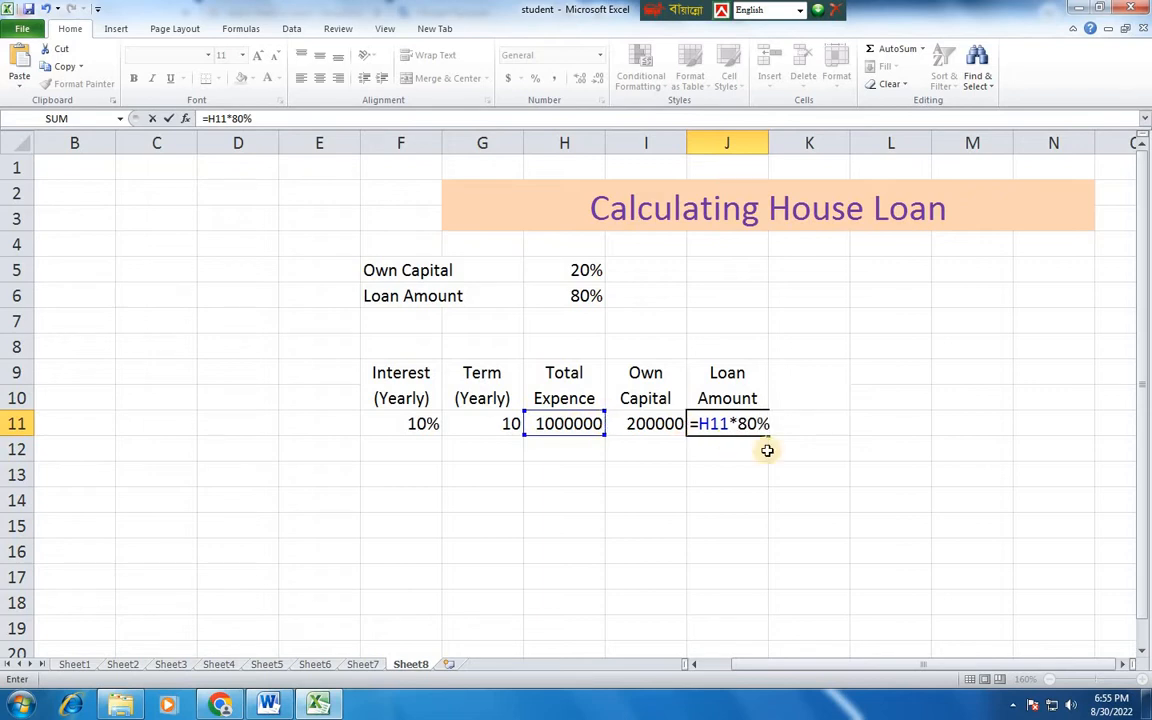
key(Return)
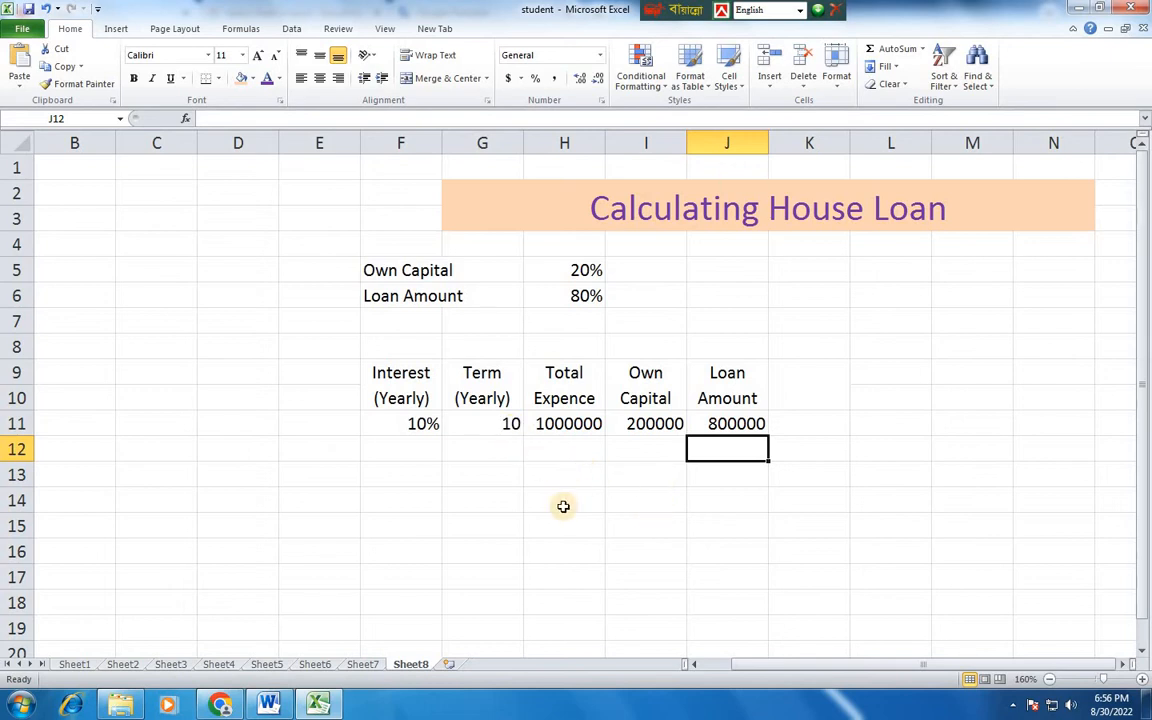
Enter the label "payment" in cell G14 below the loan table
click(499, 493)
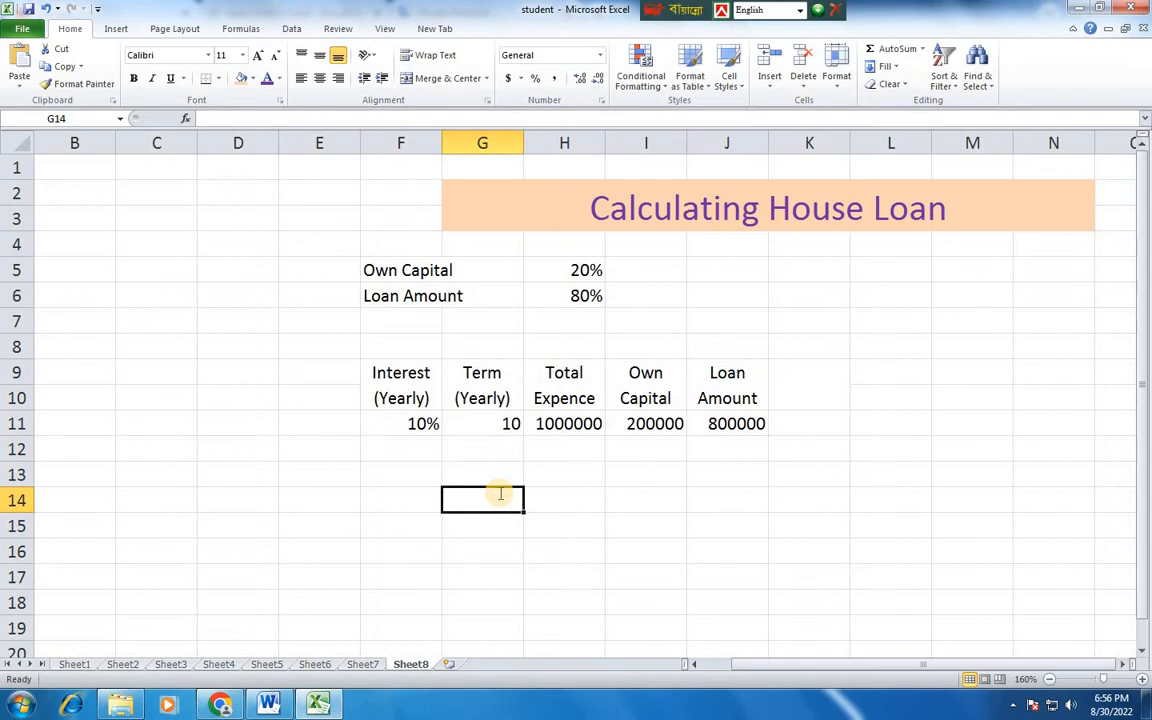
text(pa)
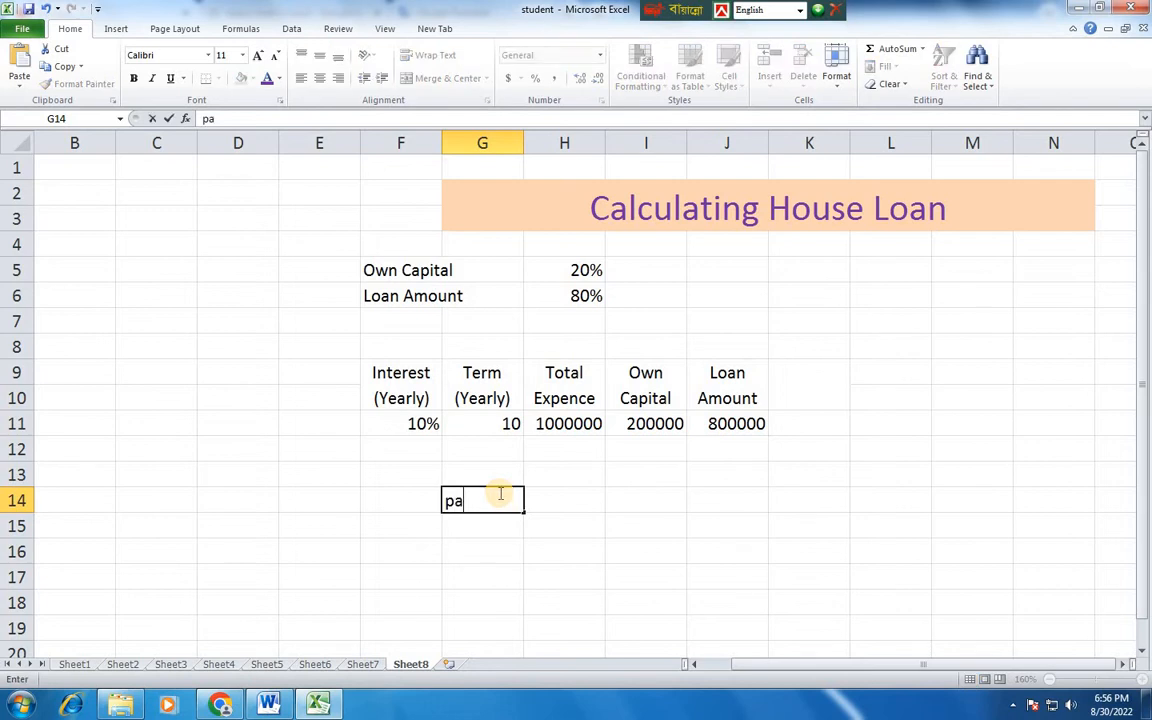
text(yment)
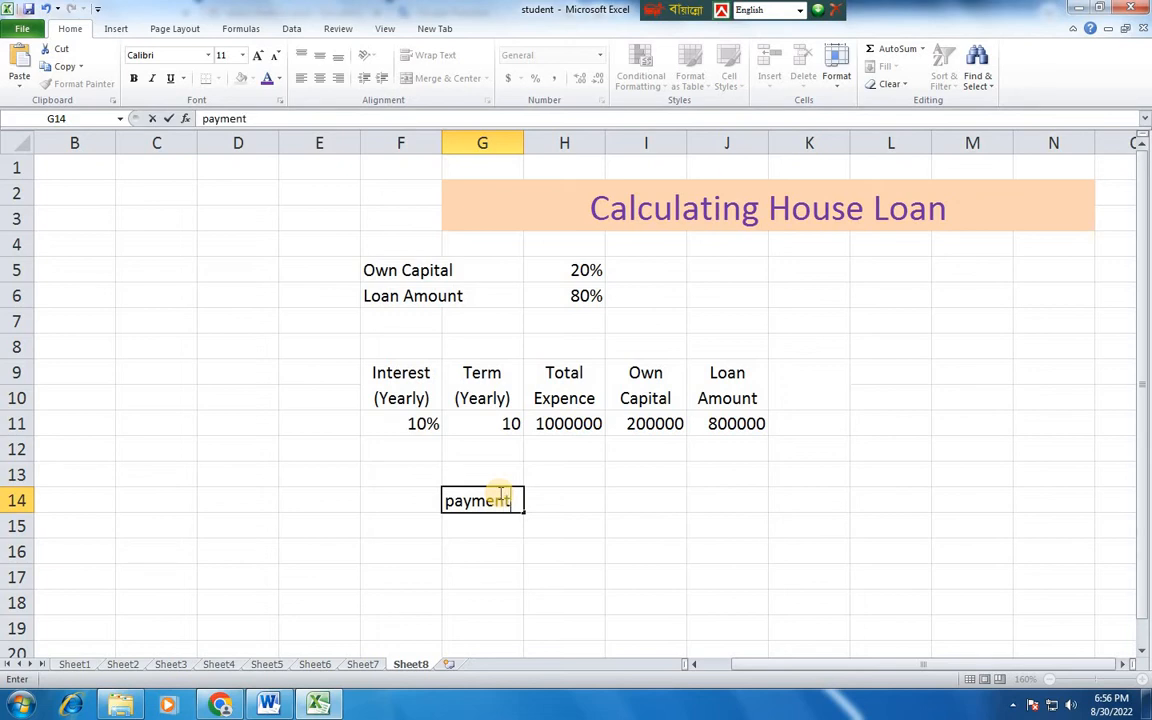
key(Tab)
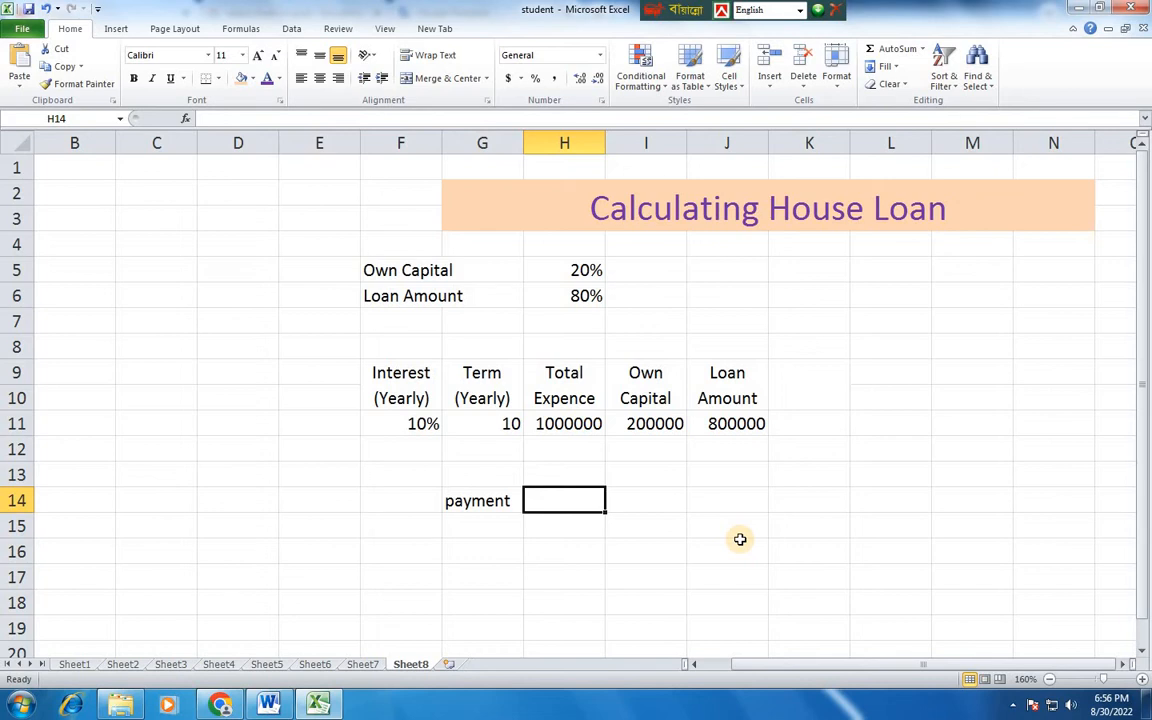
Calculate the monthly loan payment in cell H14 with the formula =PMT(F11/12,G11*12,-J11)
text(p)
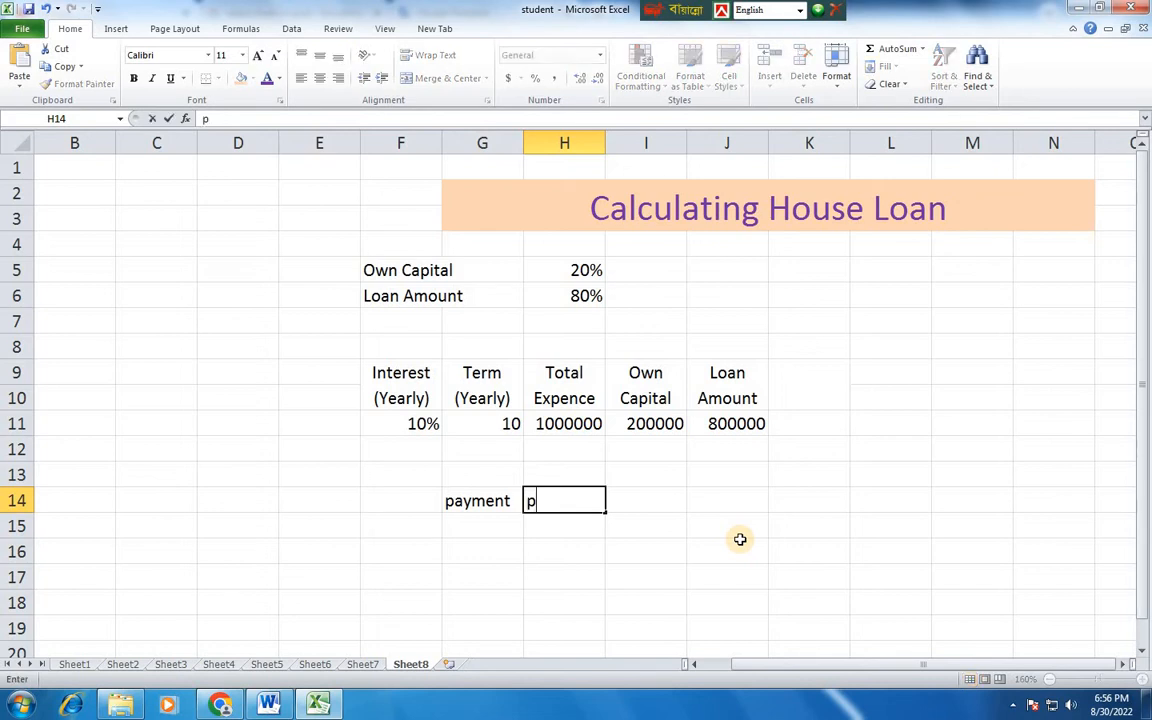
key(BackSpace)
text(=mt)
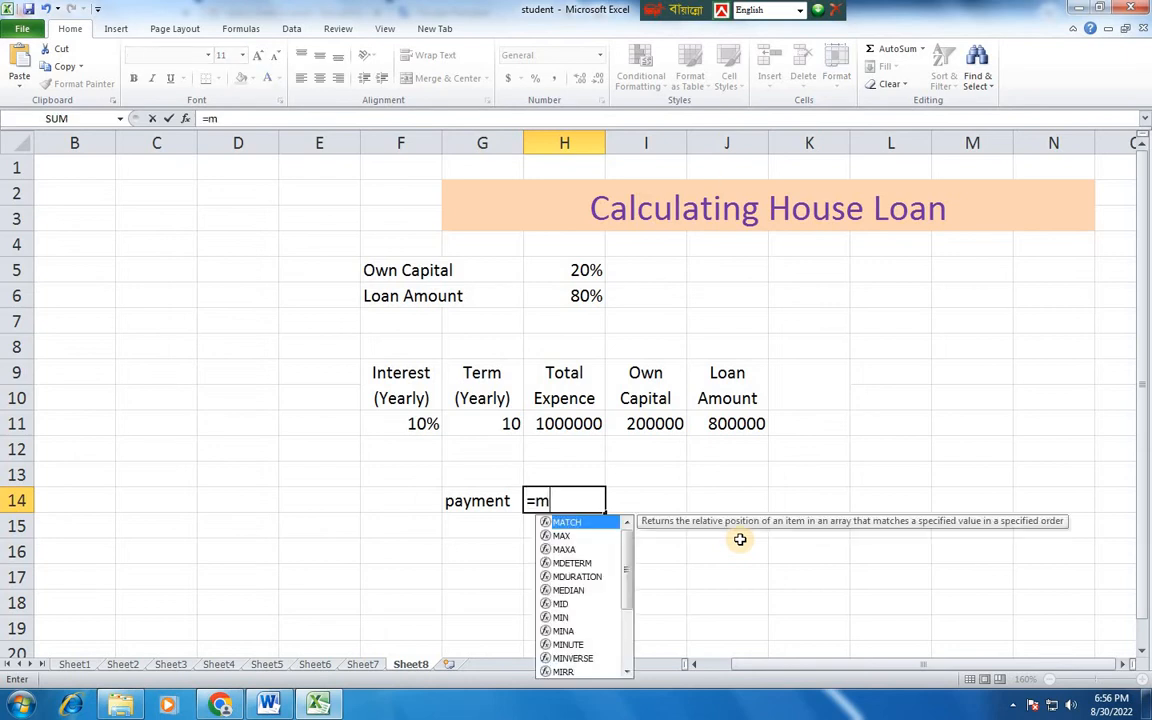
key(BackSpace)
key(BackSpace)
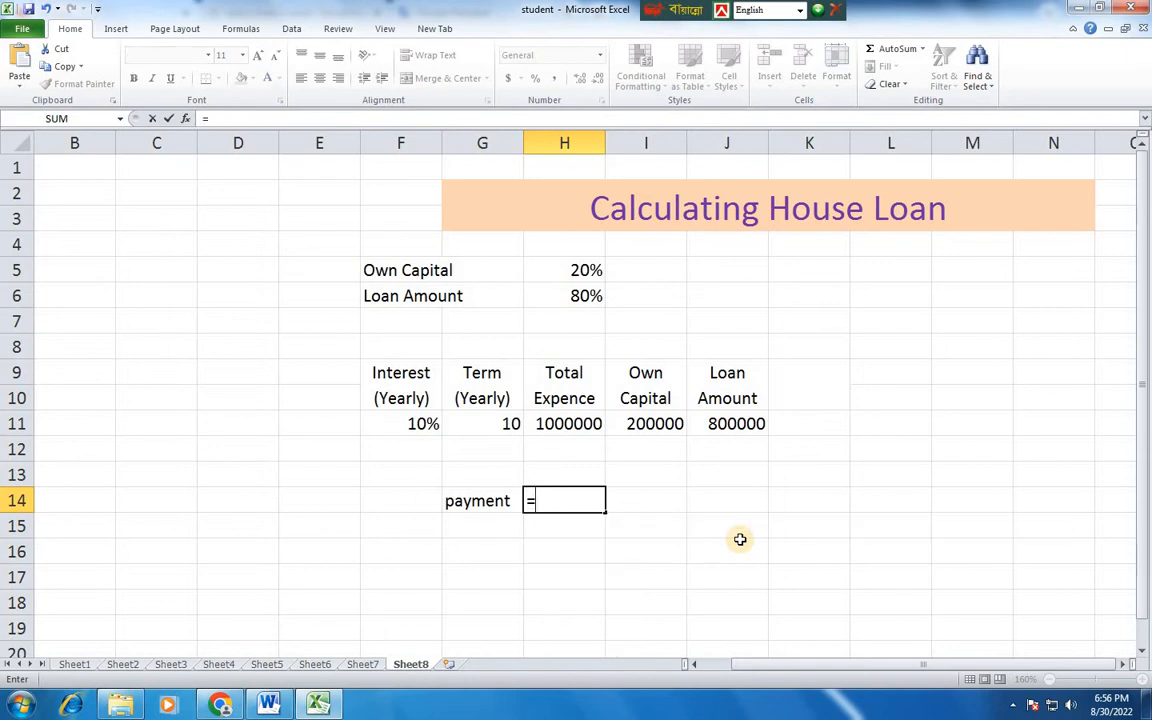
text(pmt)
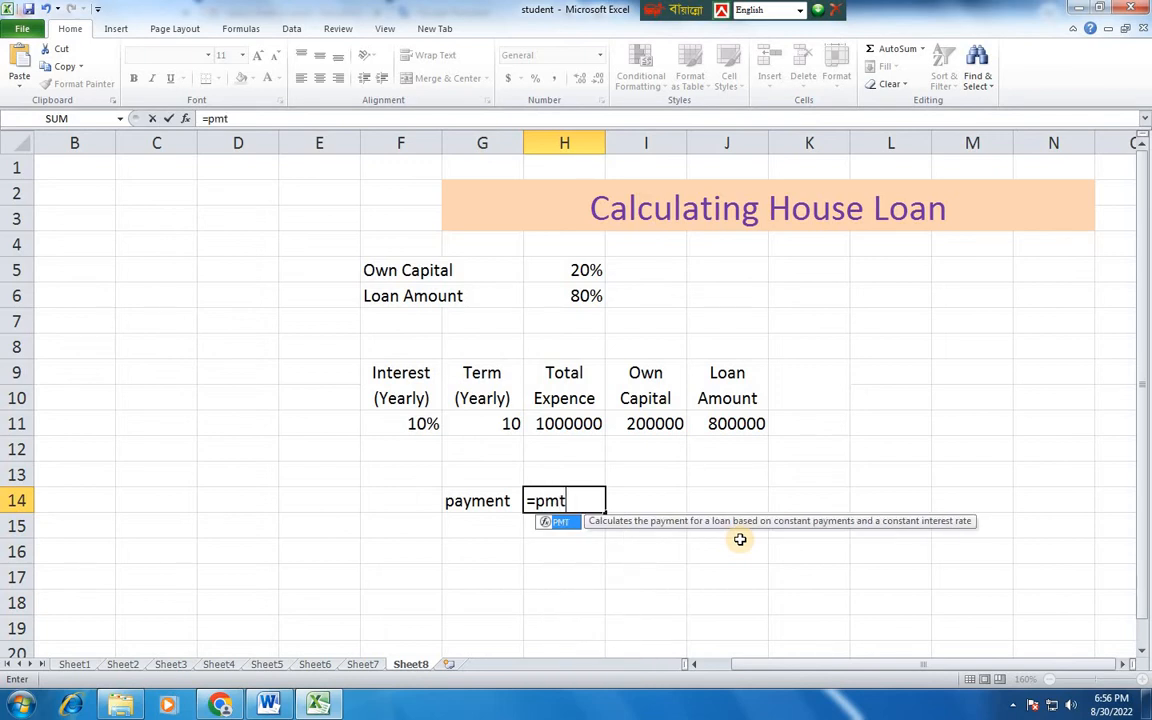
double_click(545, 524)
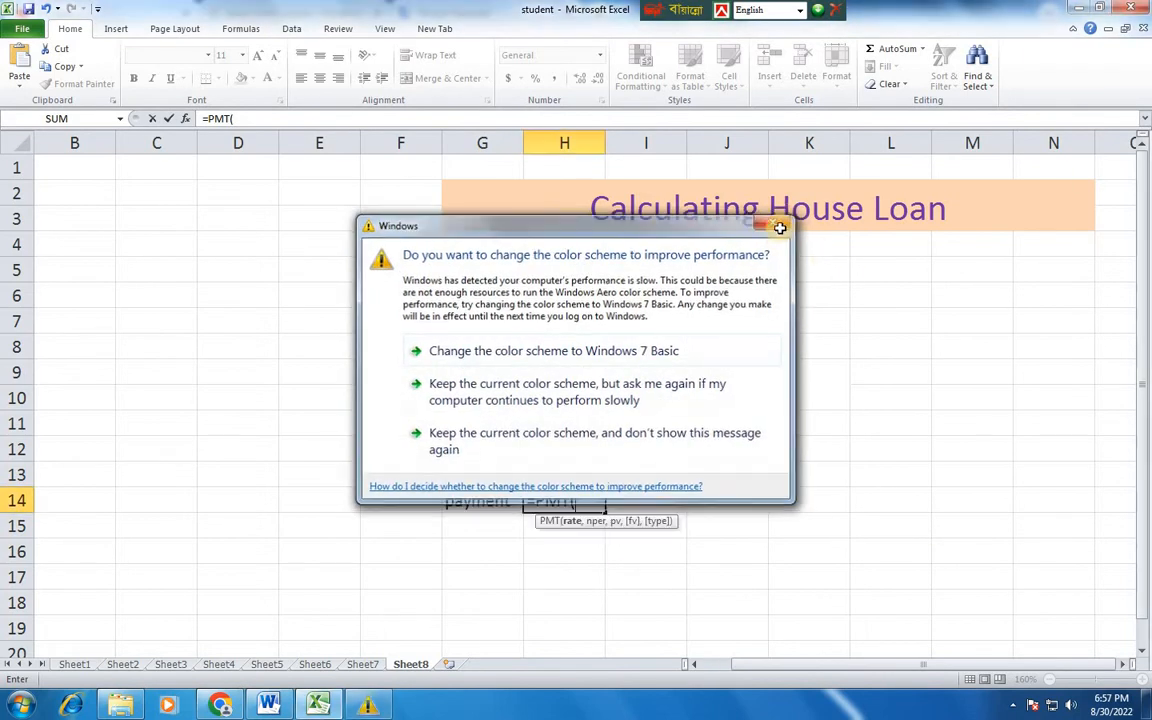
click(776, 221)
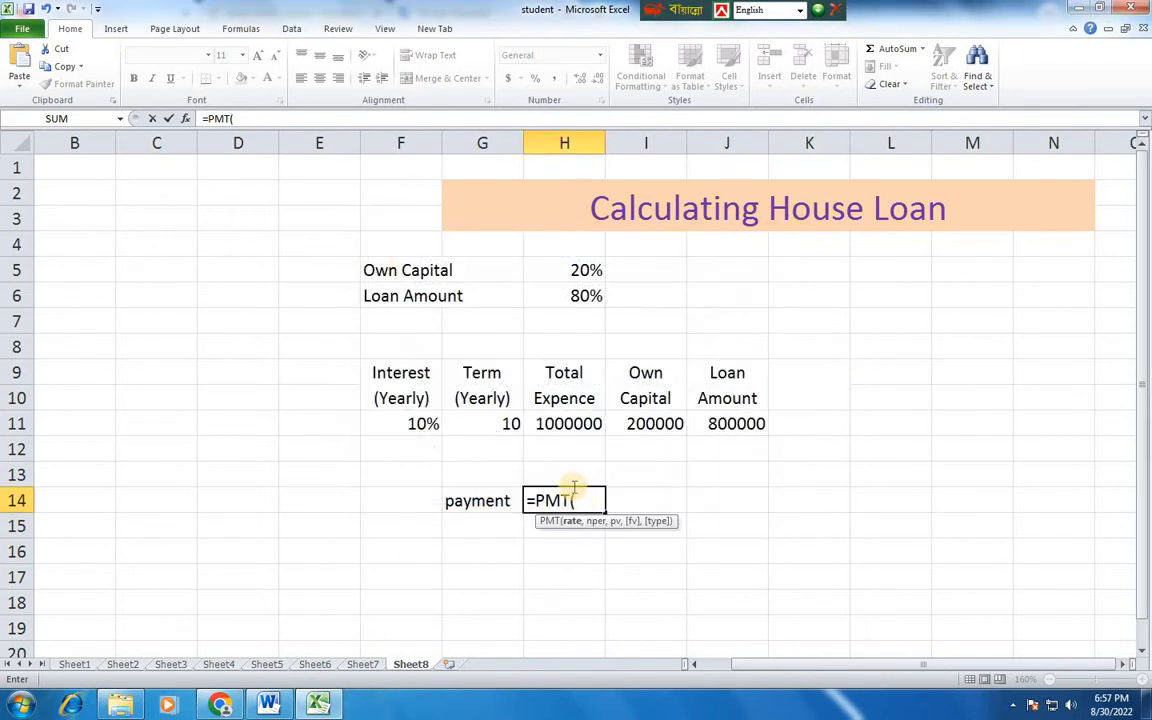
click(417, 427)
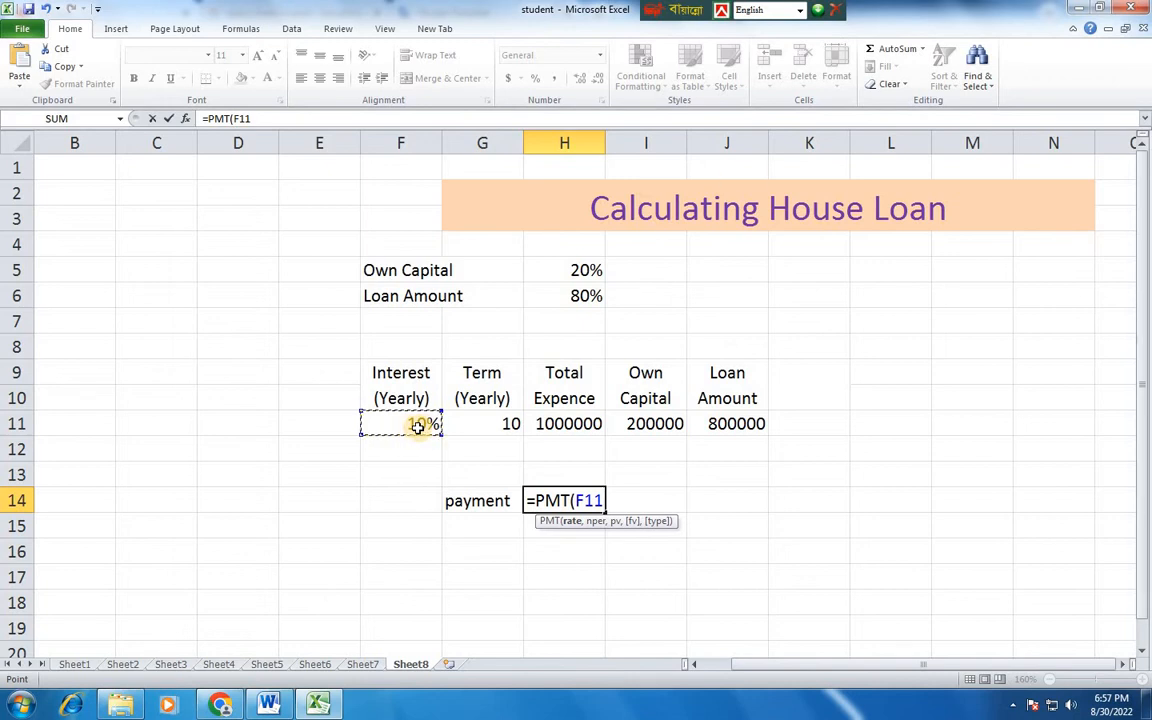
text(/12,)
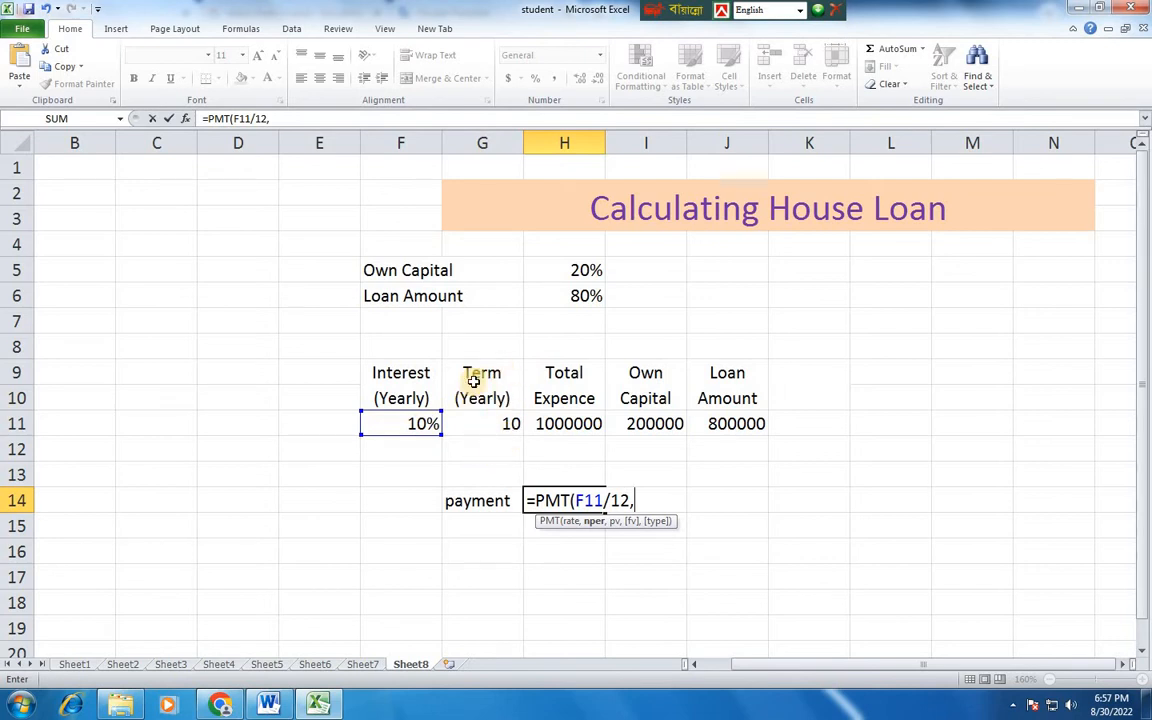
click(511, 427)
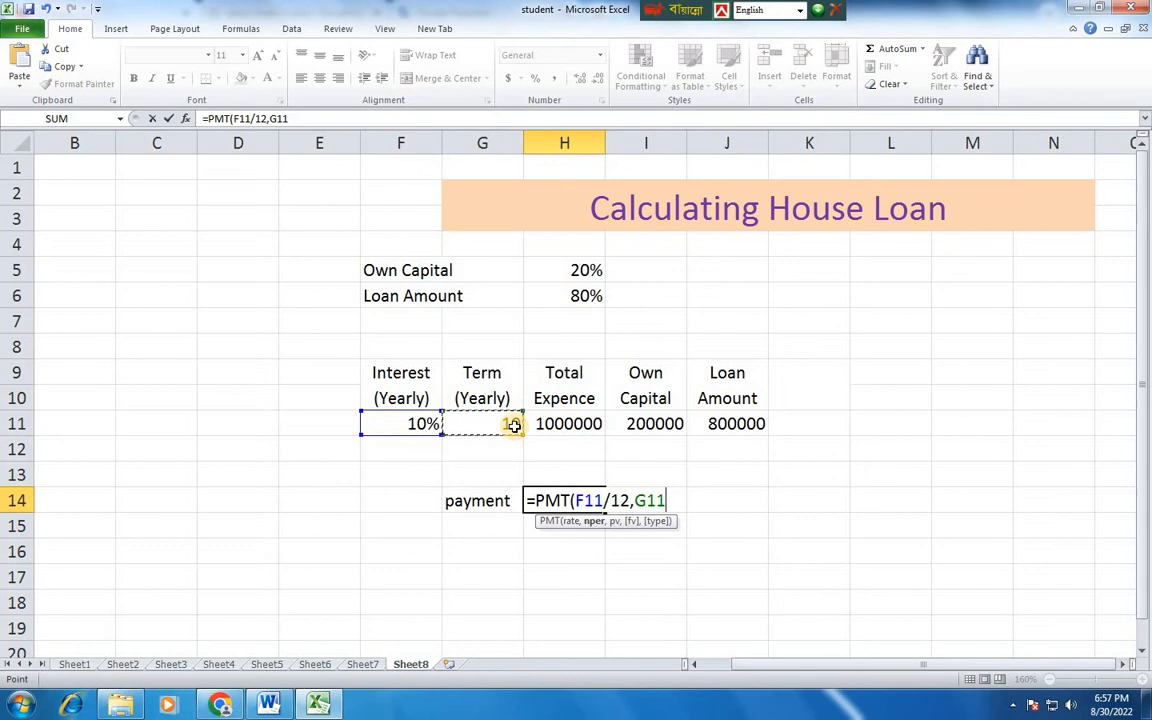
text(*12,)
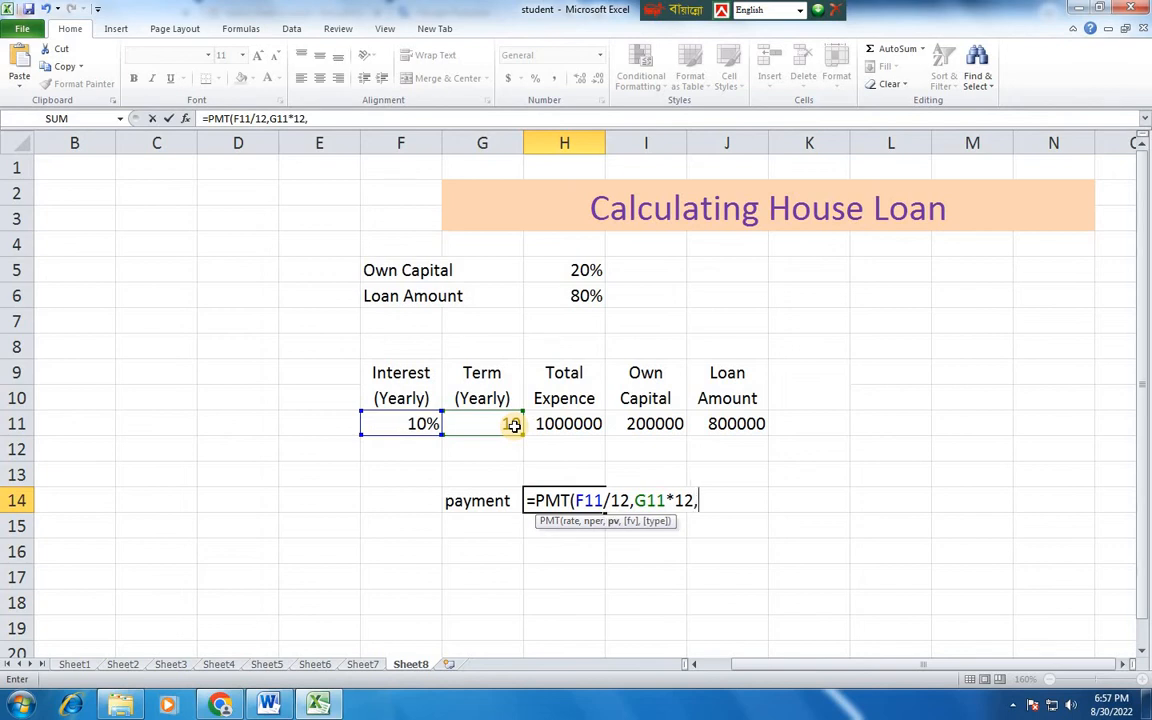
text(-)
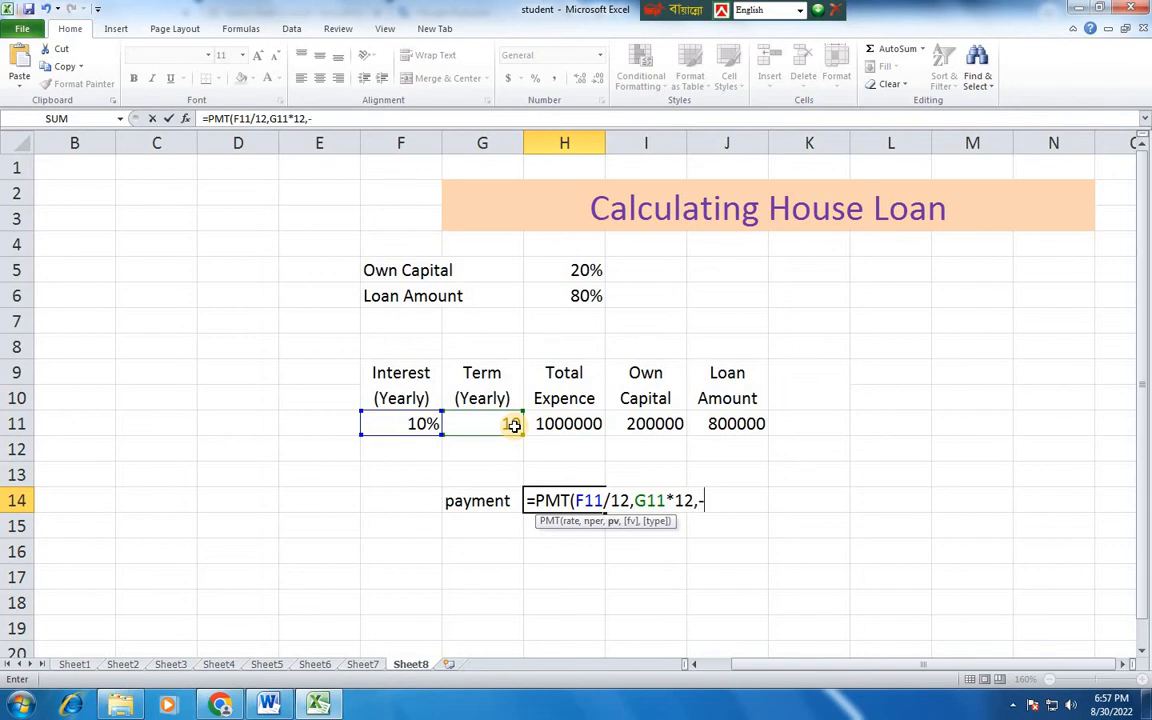
click(740, 427)
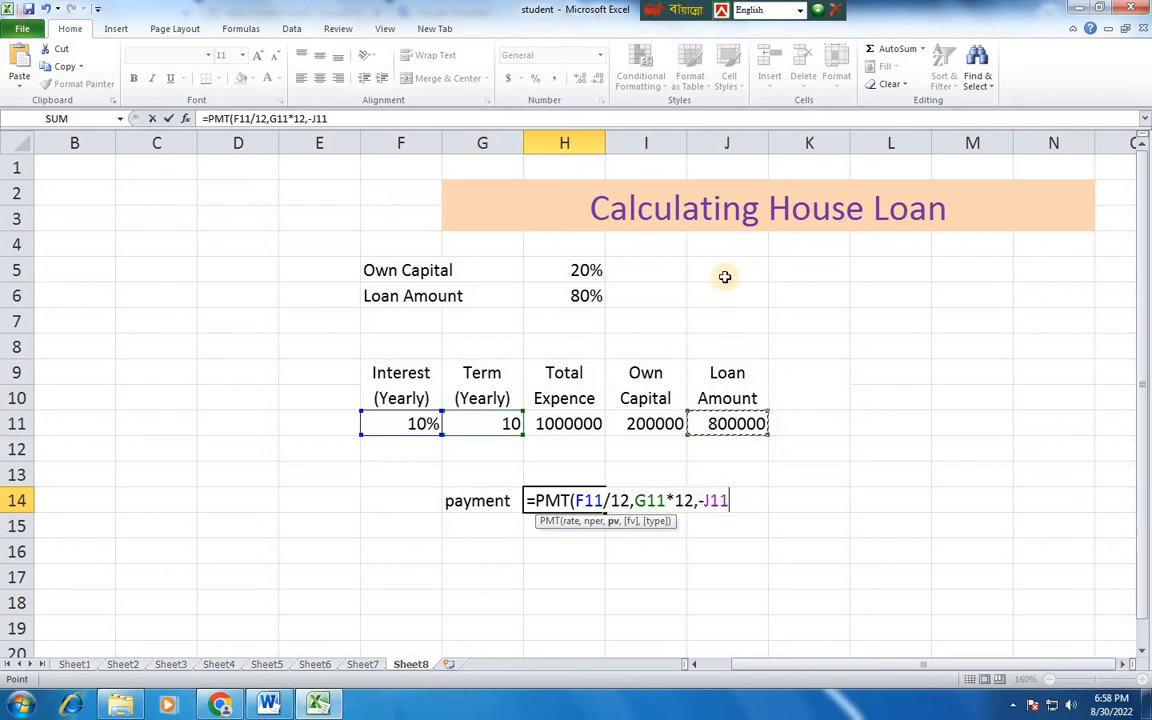
key(Return)
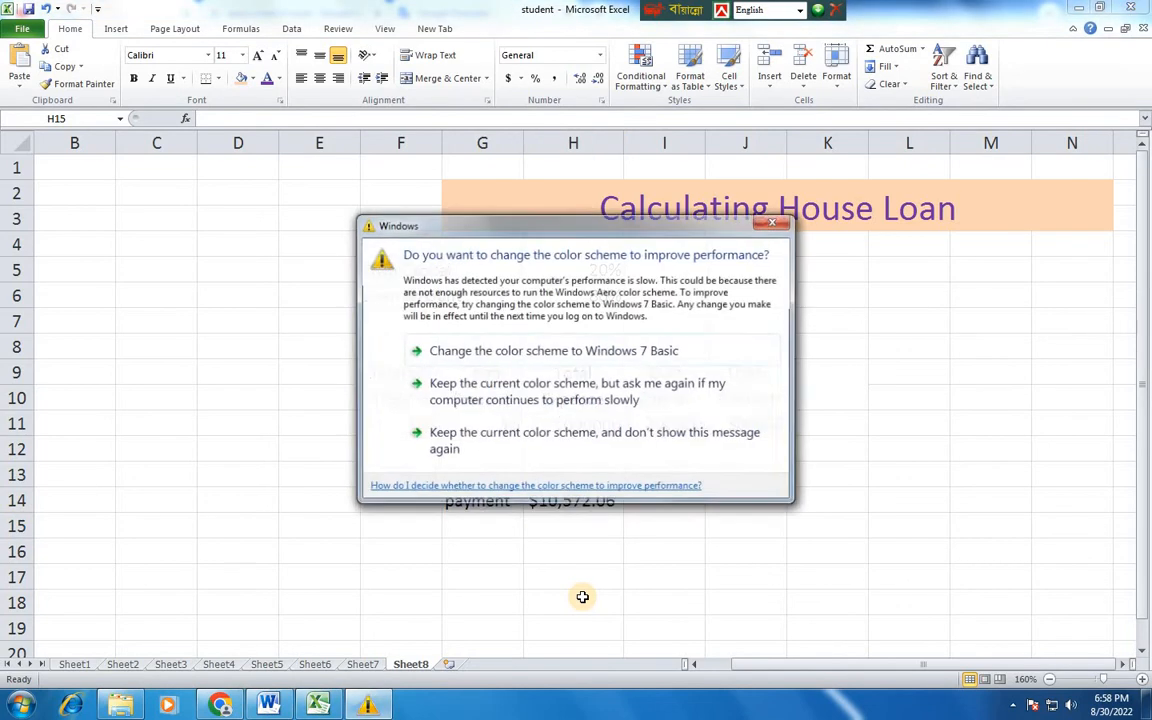
click(772, 228)
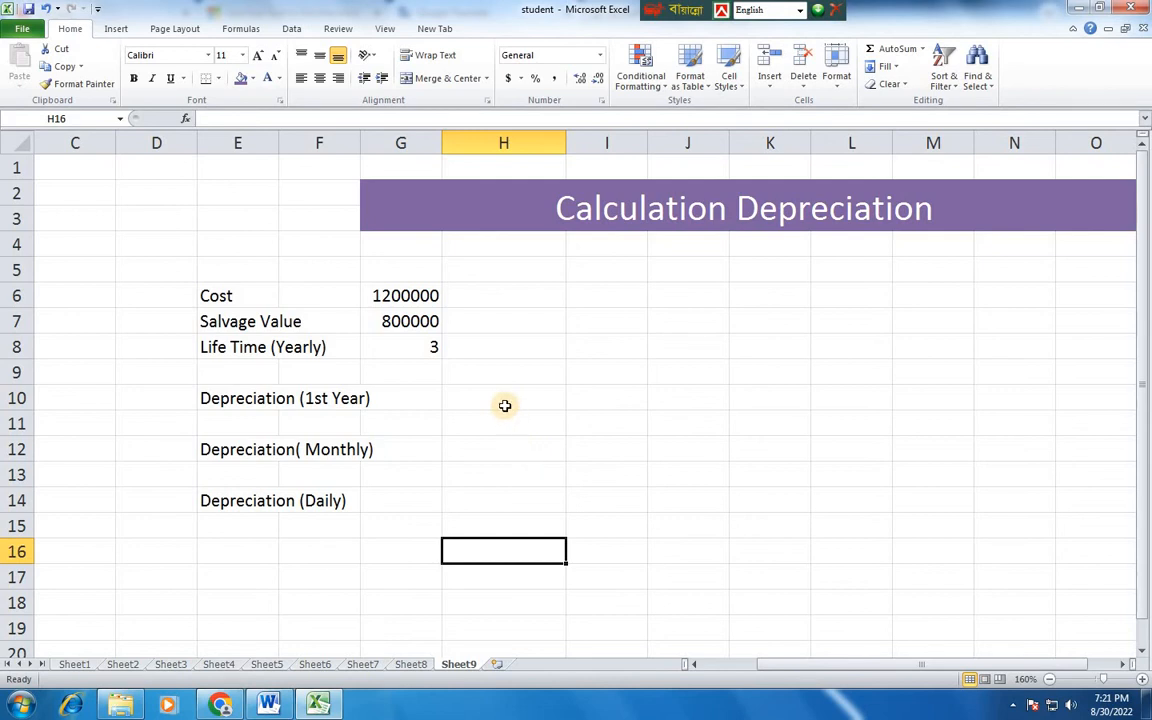
Calculate the first-year straight-line depreciation in cell H10 of Sheet9 from cost, salvage value and life time with =SLN(G6,G7,G8)
click(505, 405)
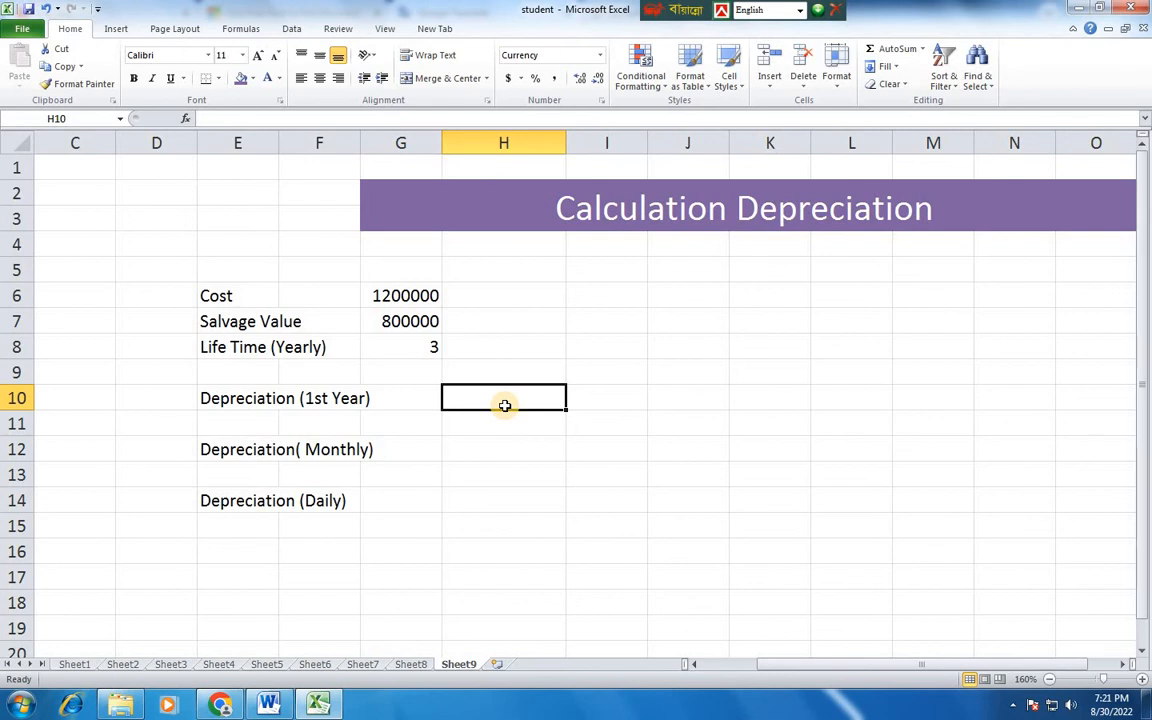
text(=)
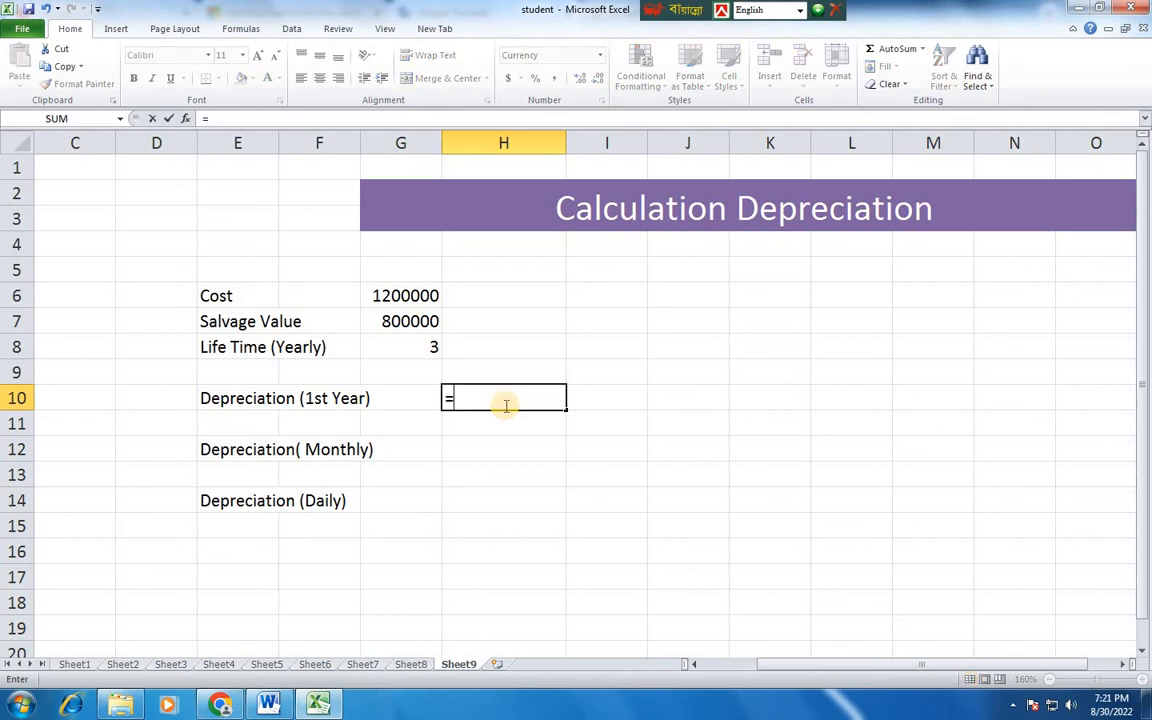
text(s)
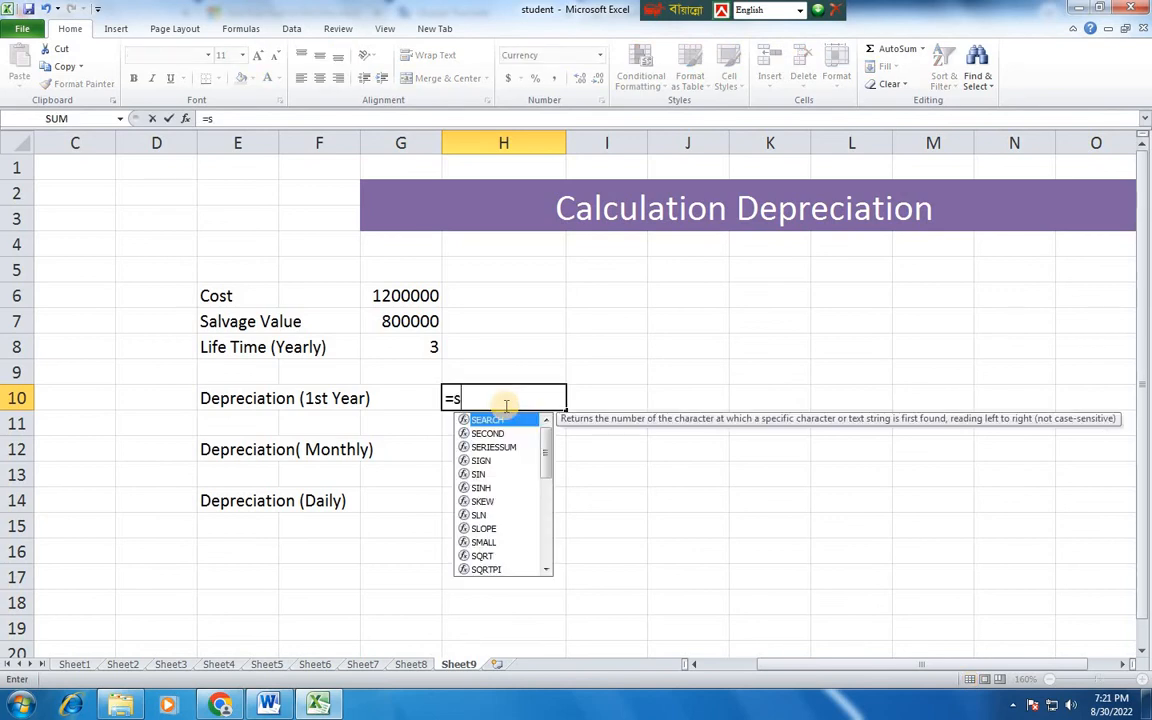
text(l)
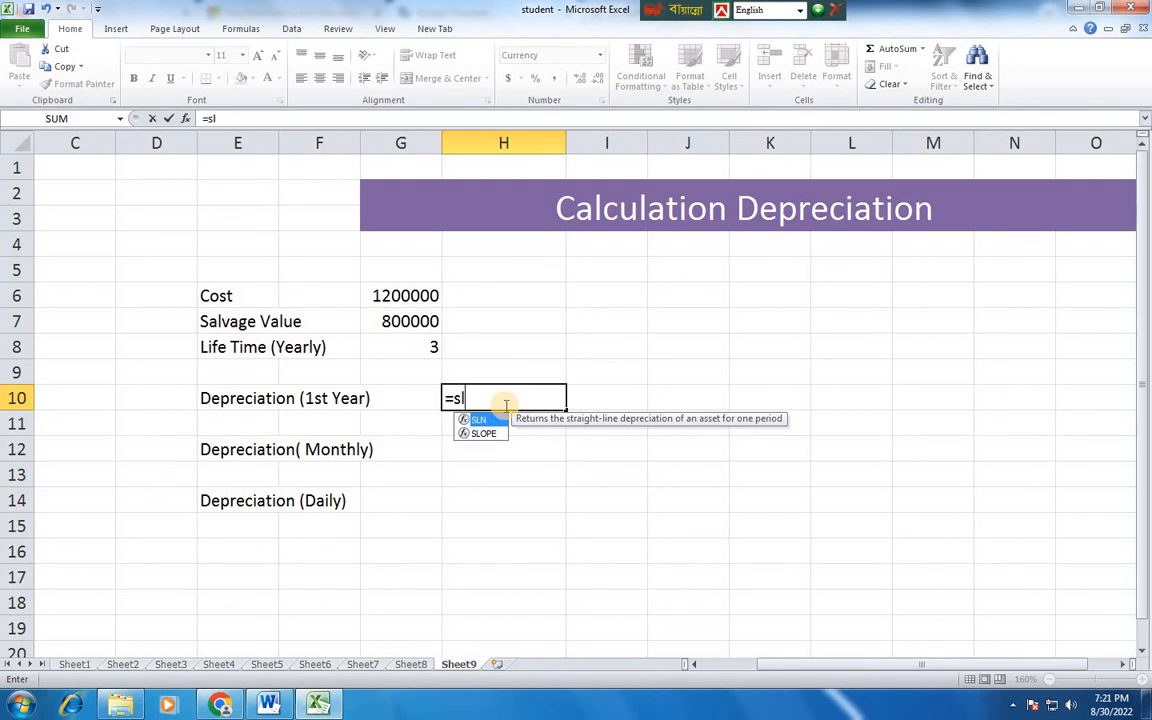
text(n)
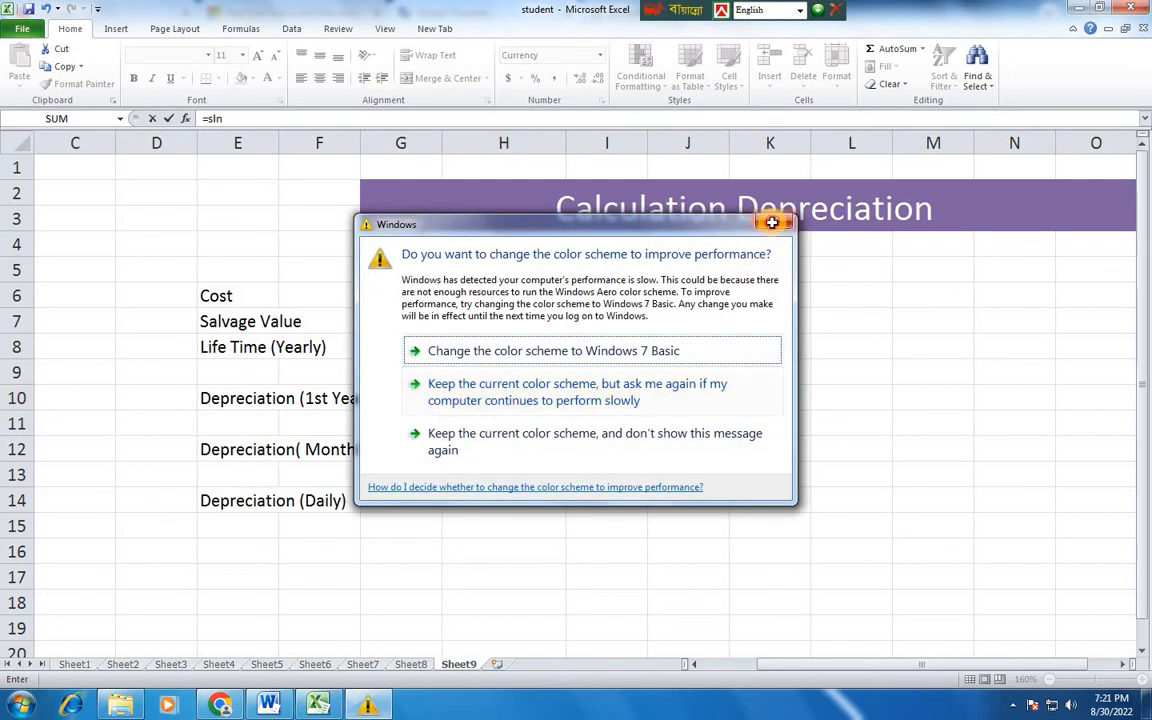
click(772, 222)
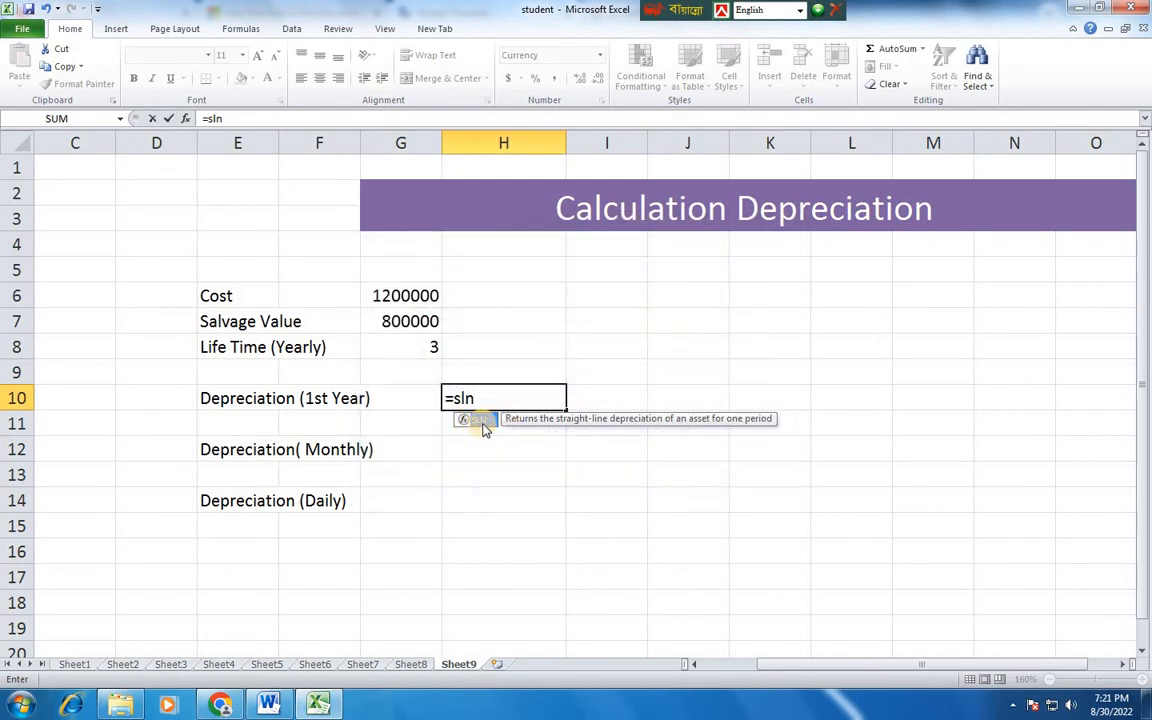
double_click(482, 424)
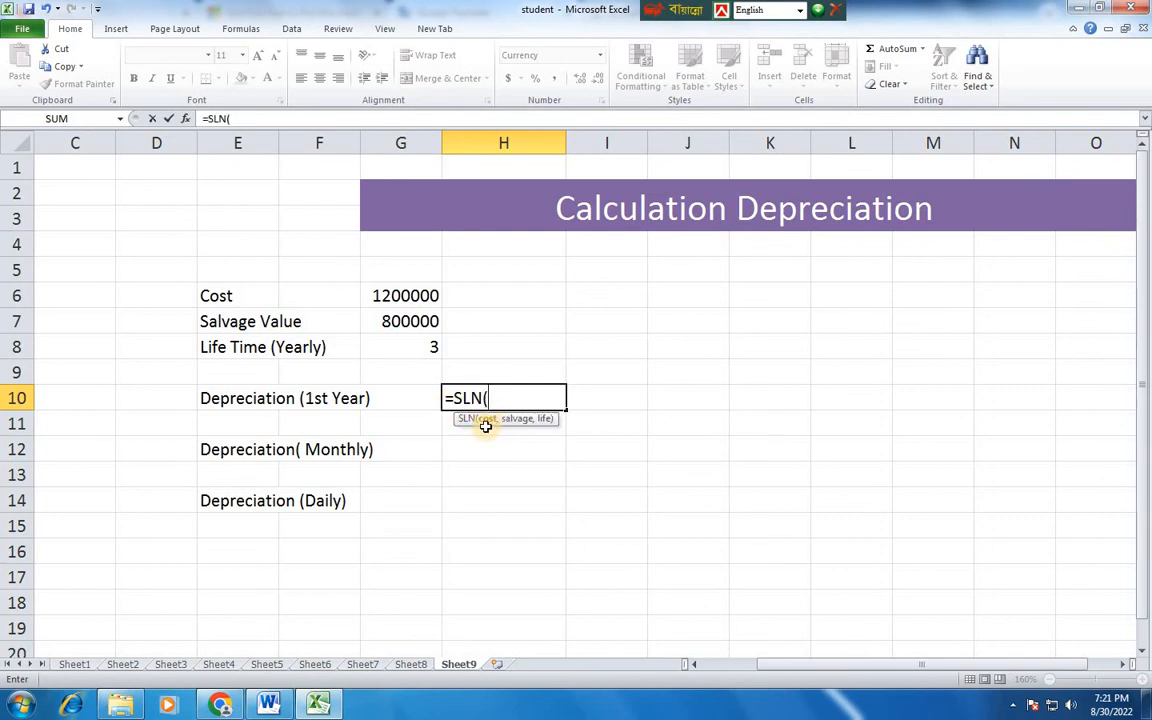
click(410, 296)
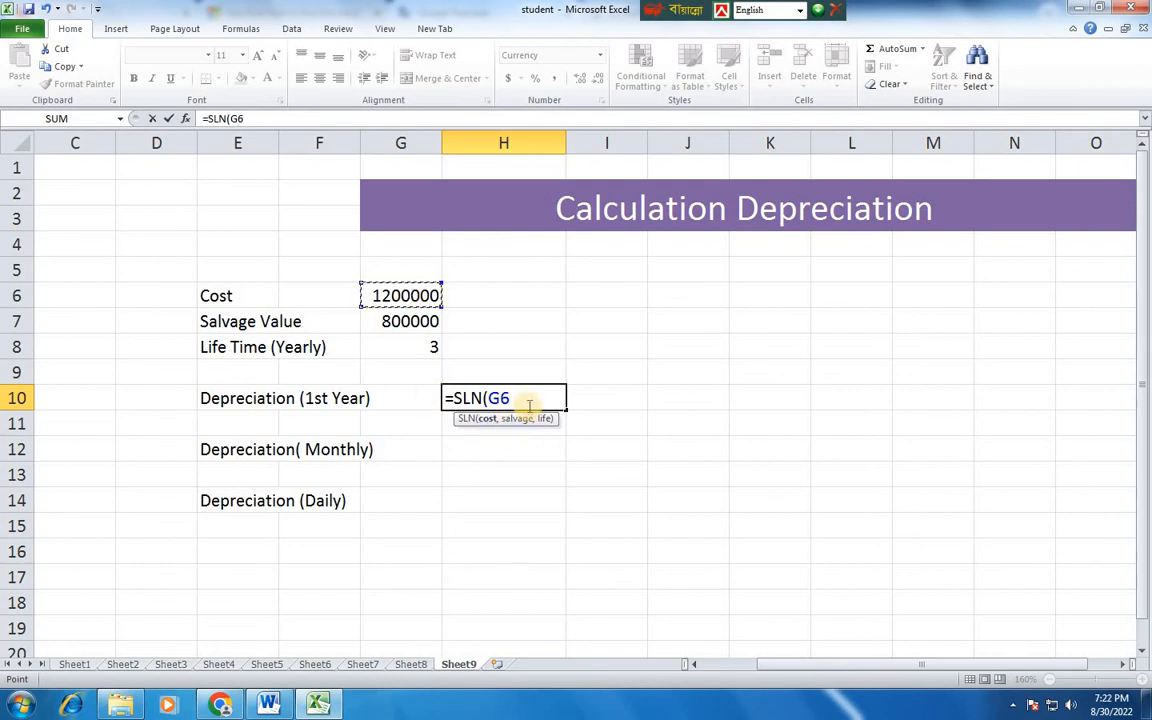
text(,)
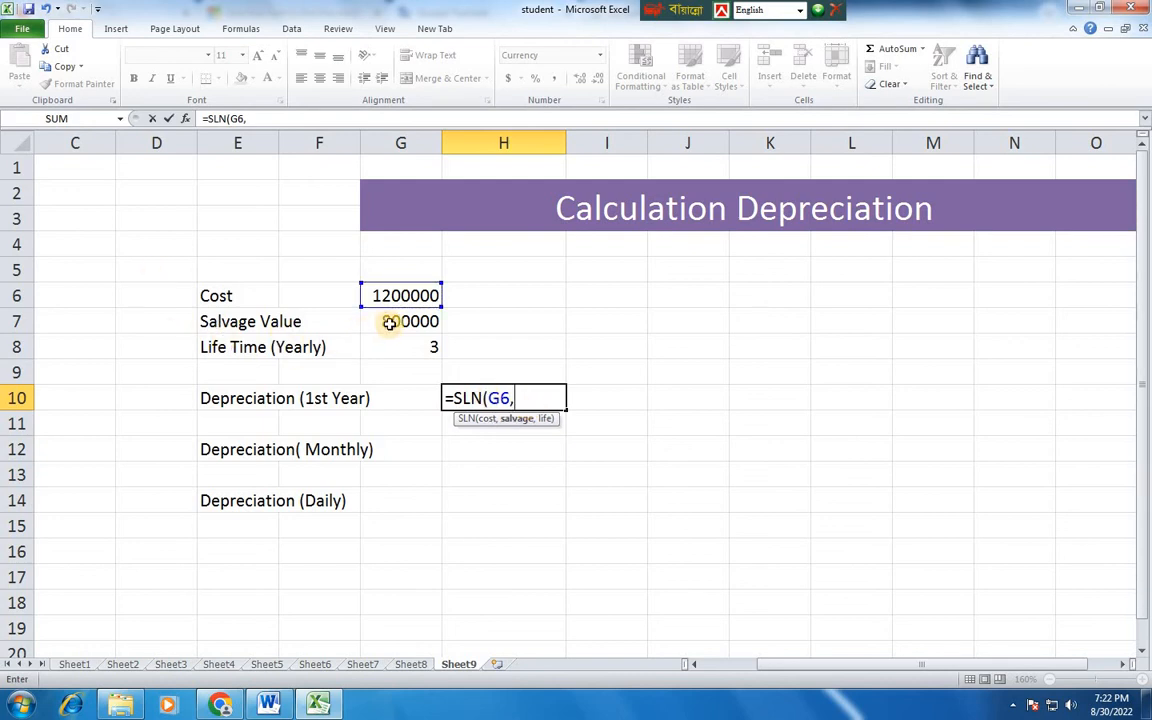
click(390, 323)
text(,)
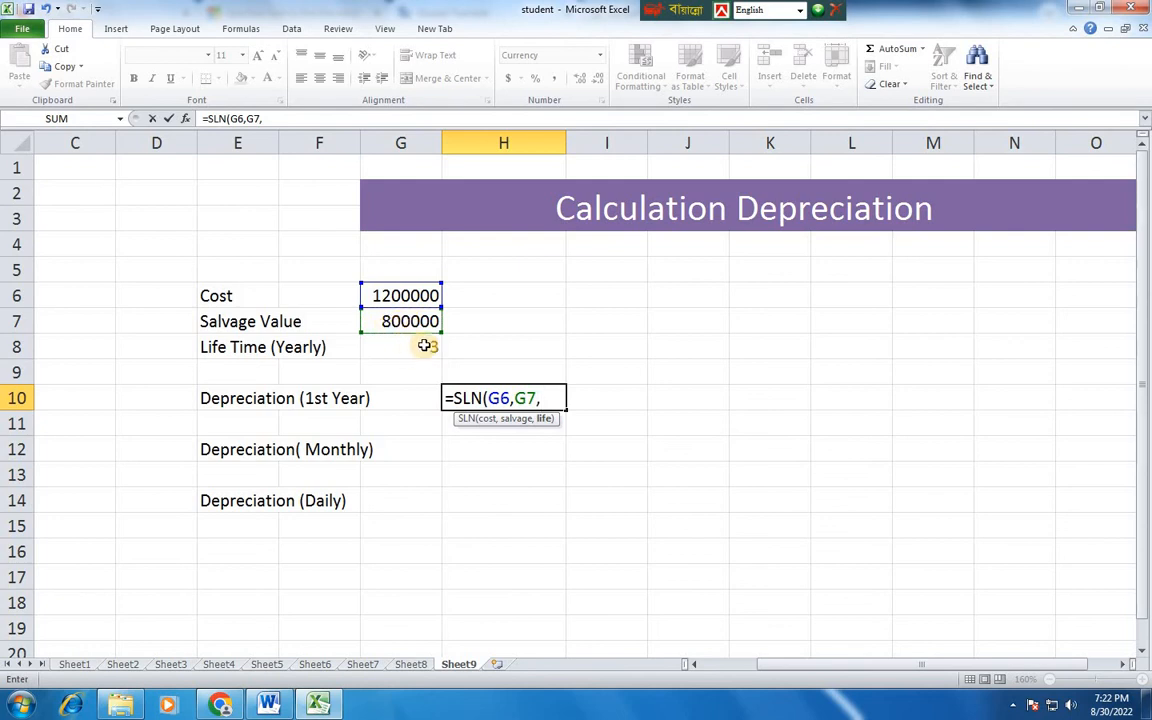
click(416, 344)
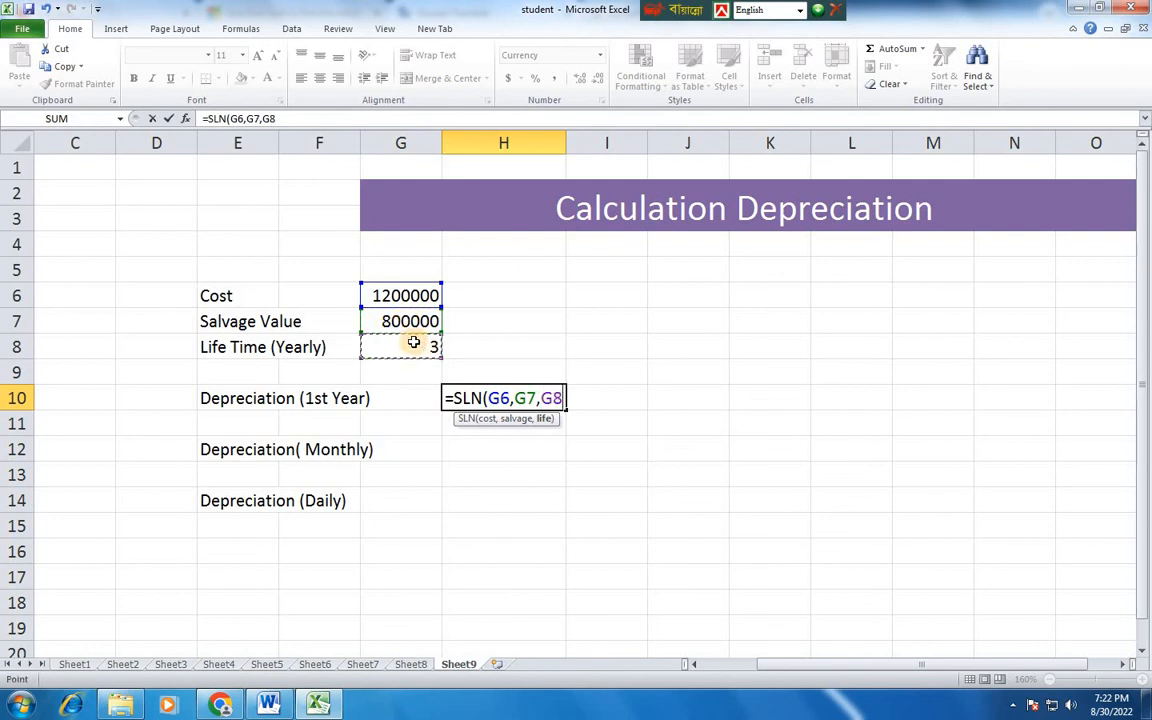
key(Return)
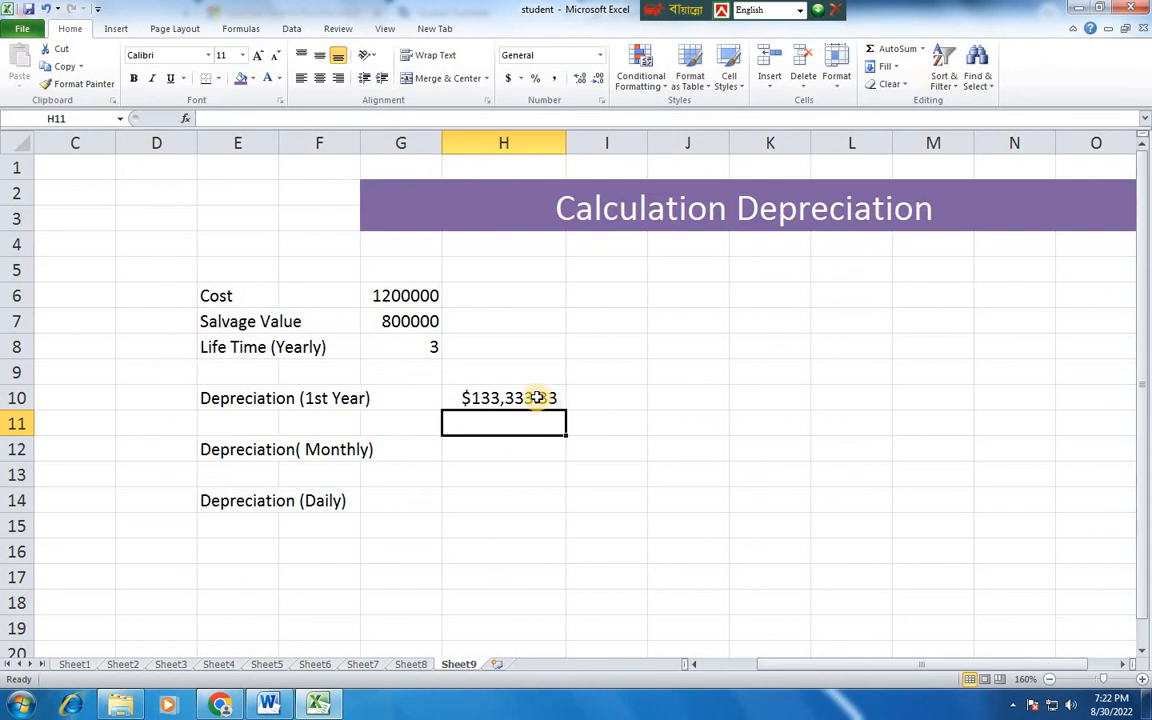
Calculate the monthly depreciation in cell H12 from the first-year depreciation with the formula =H10/12
click(486, 452)
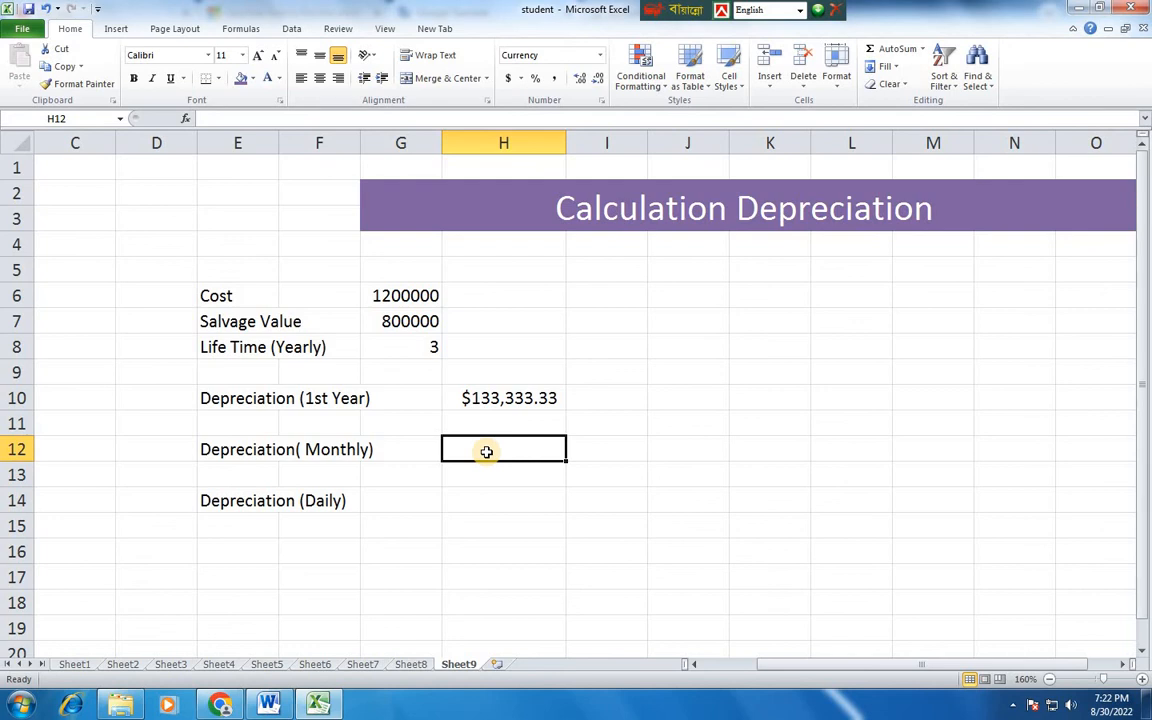
text(=)
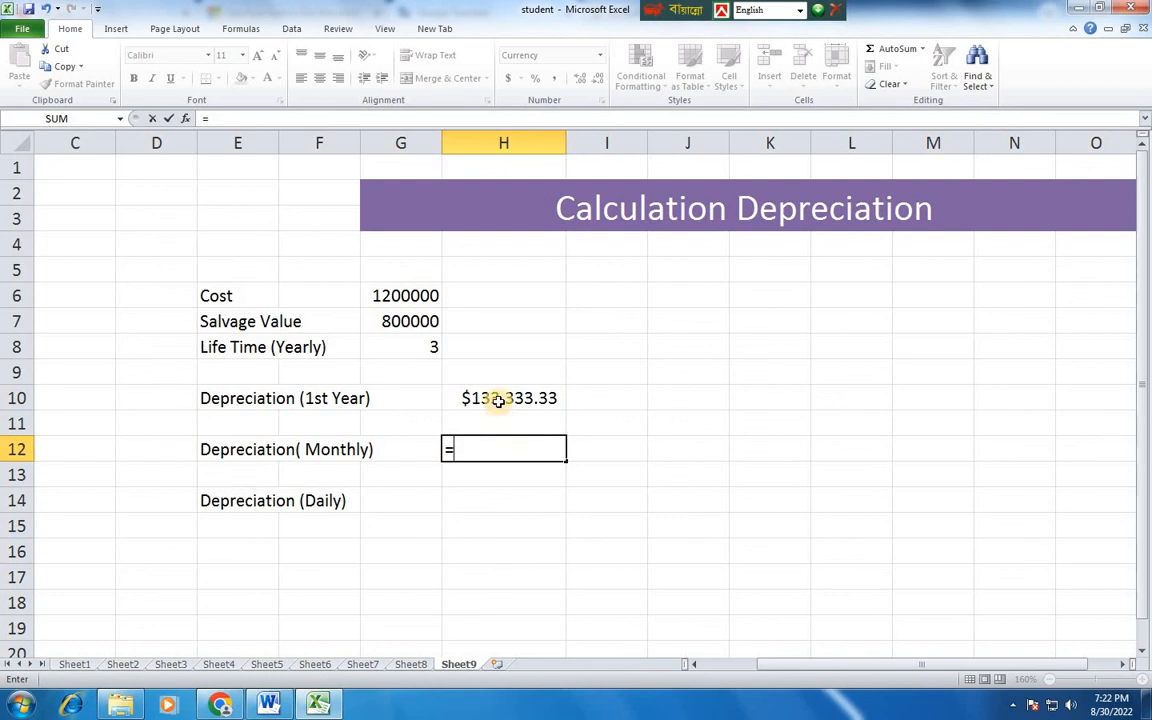
click(498, 400)
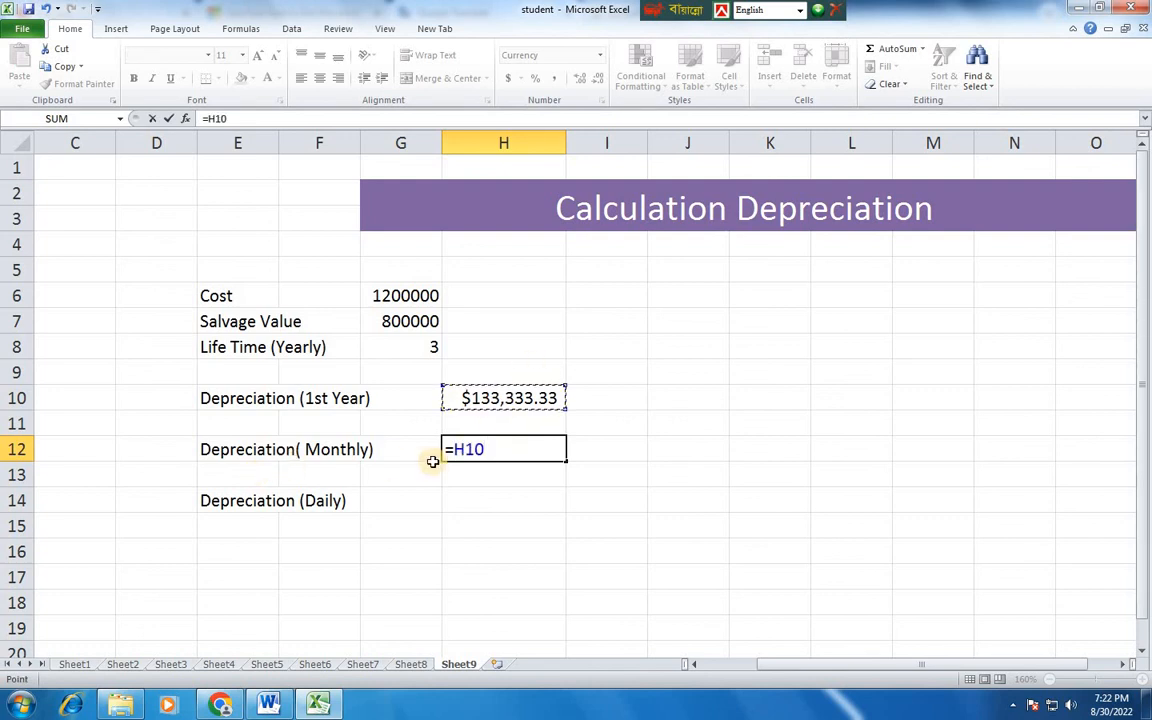
text(/12)
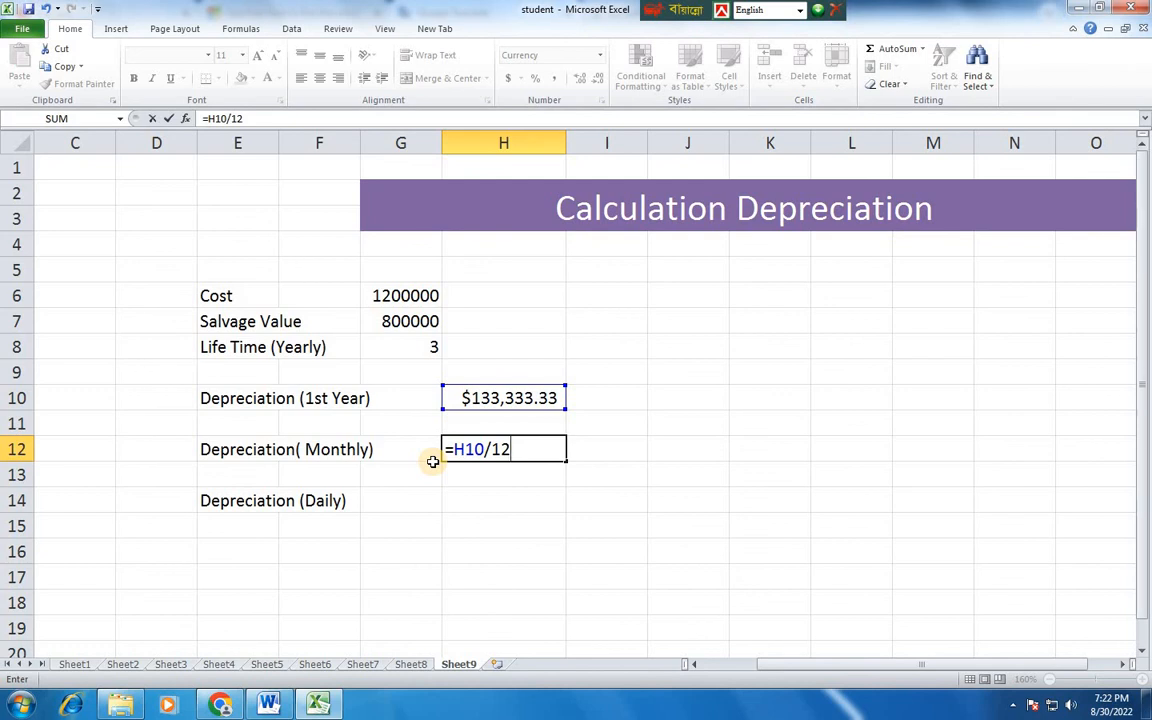
key(Return)
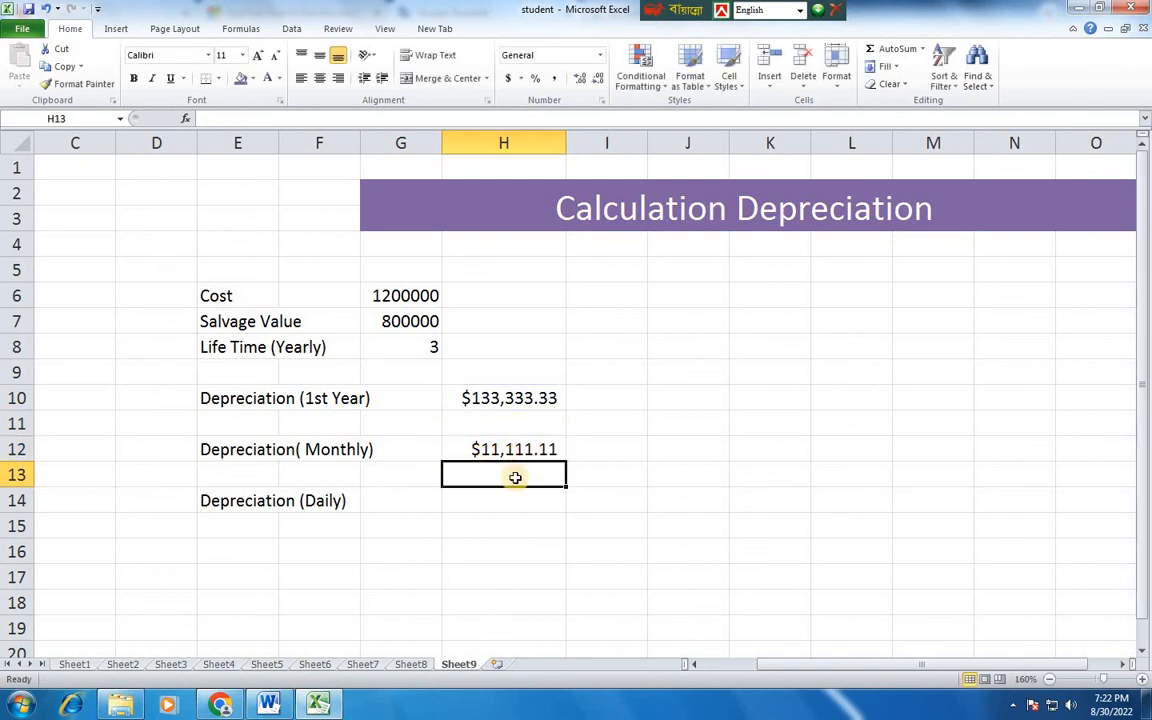
Calculate the daily depreciation in cell H14 from the monthly depreciation with the formula =H12/30
click(487, 499)
text(=)
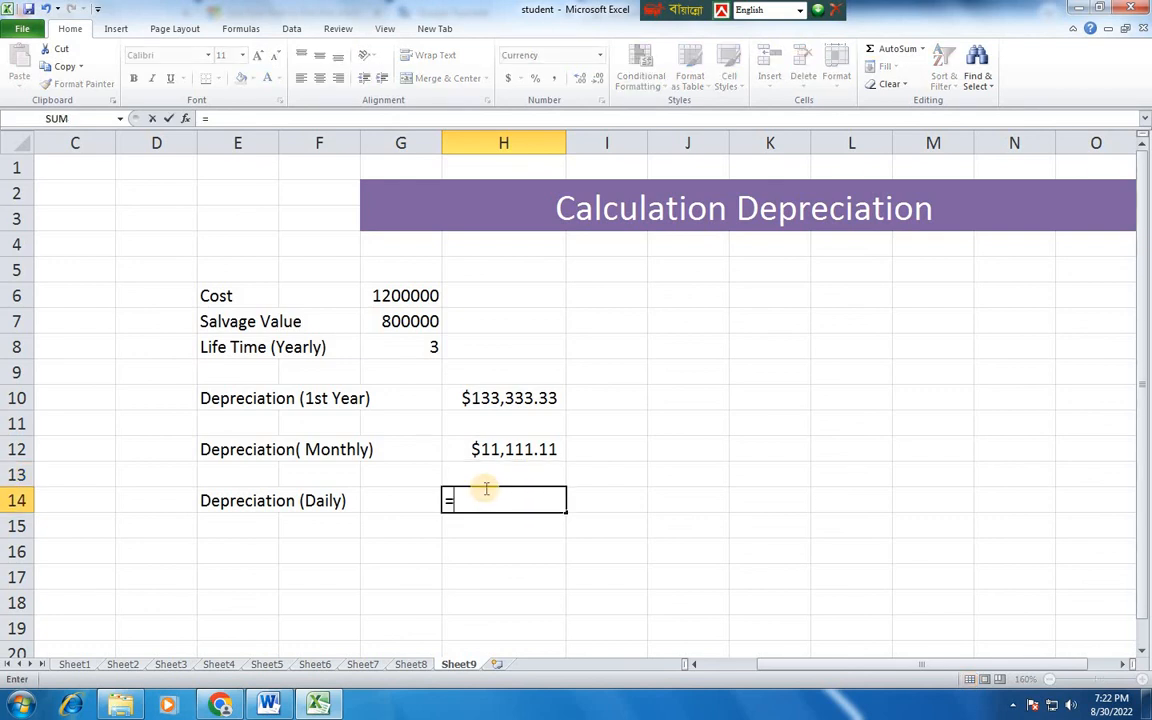
click(524, 451)
text(/)
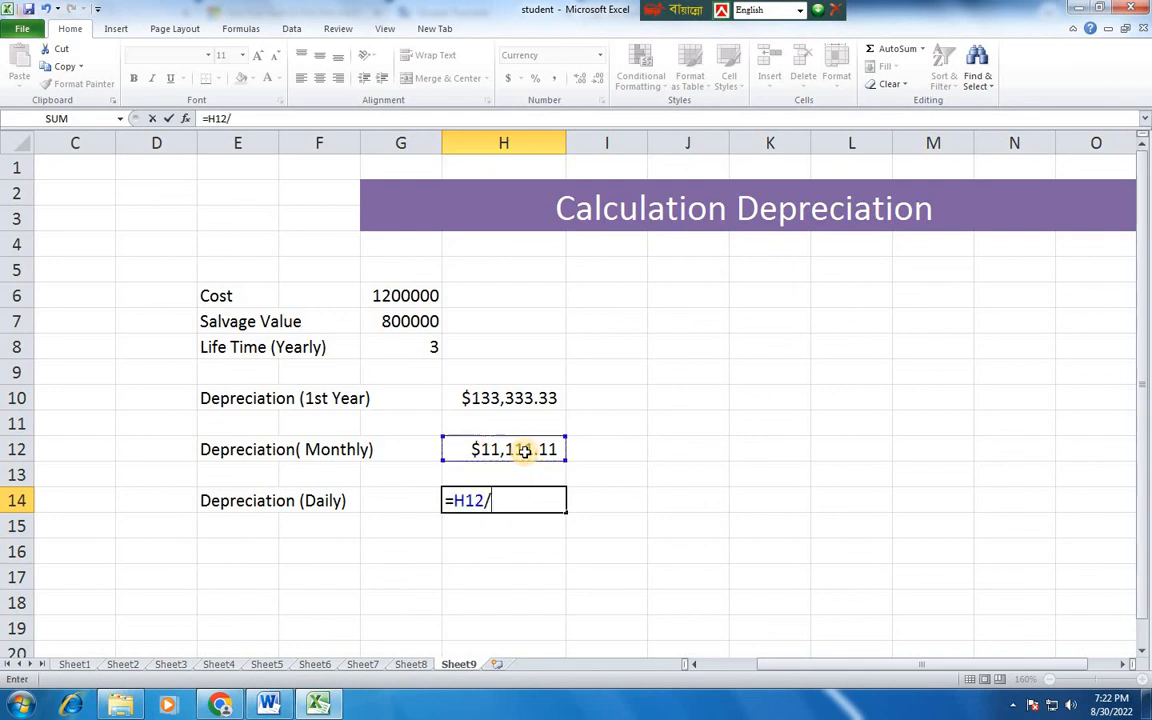
text(30)
key(Return)
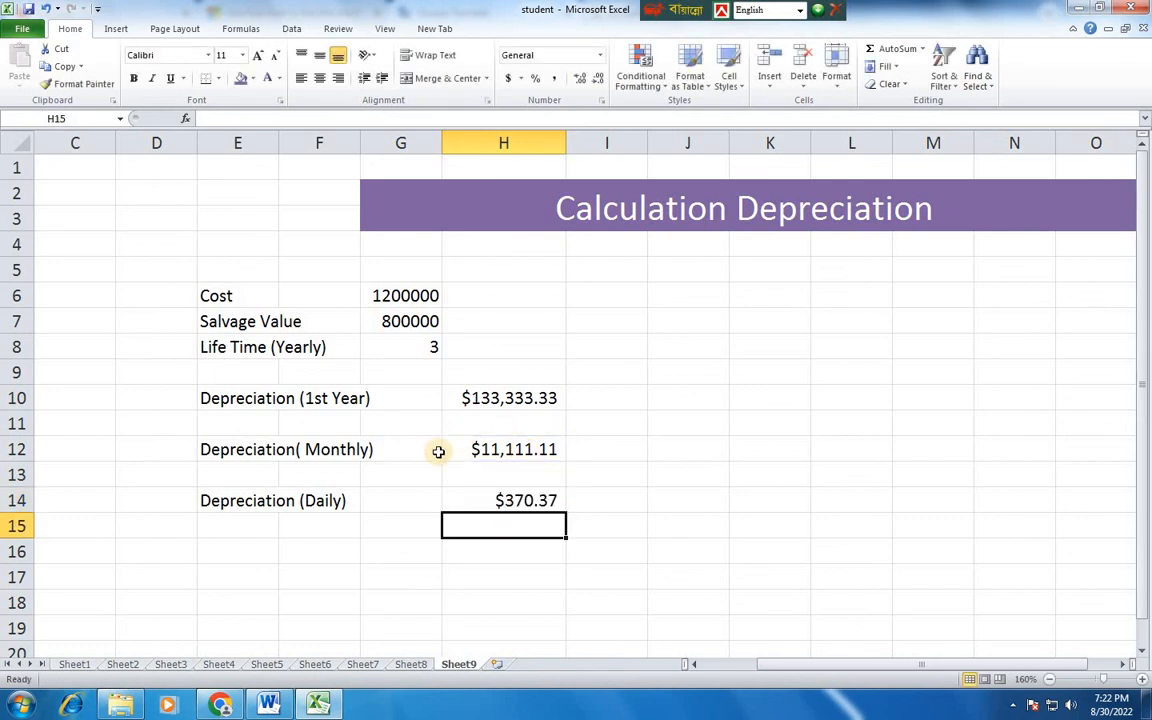
Review the loan payment formula on Sheet8, and the daily and first-year depreciation formulas on Sheet9
click(410, 665)
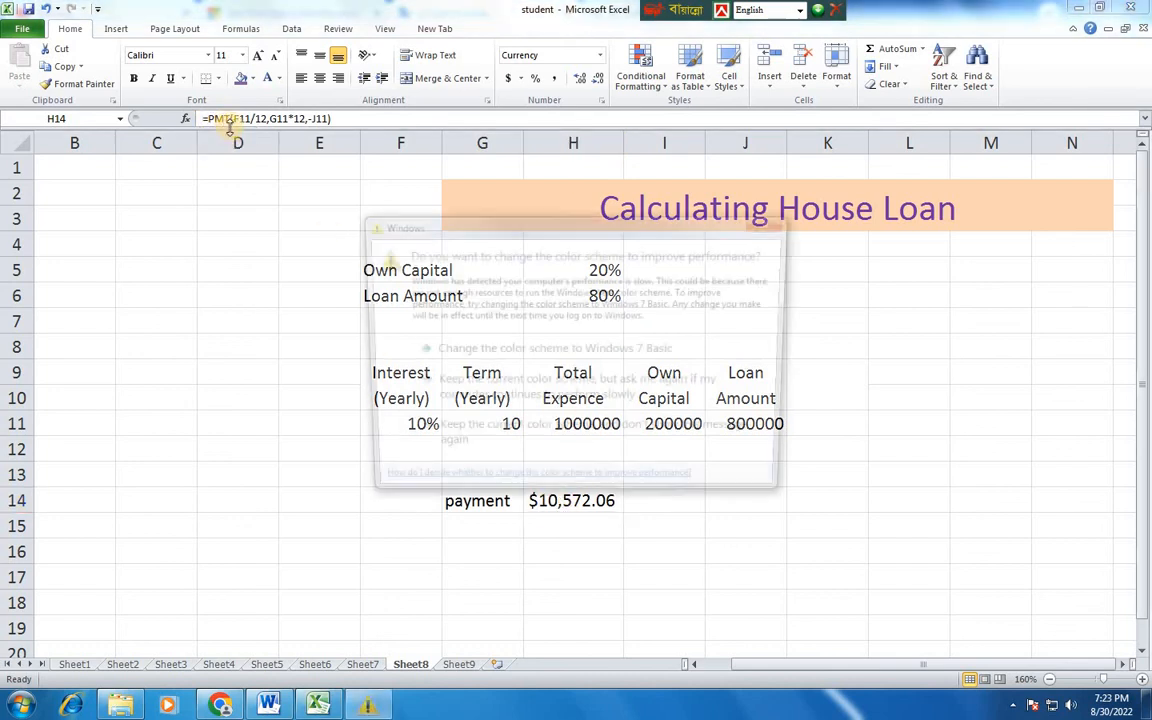
click(774, 220)
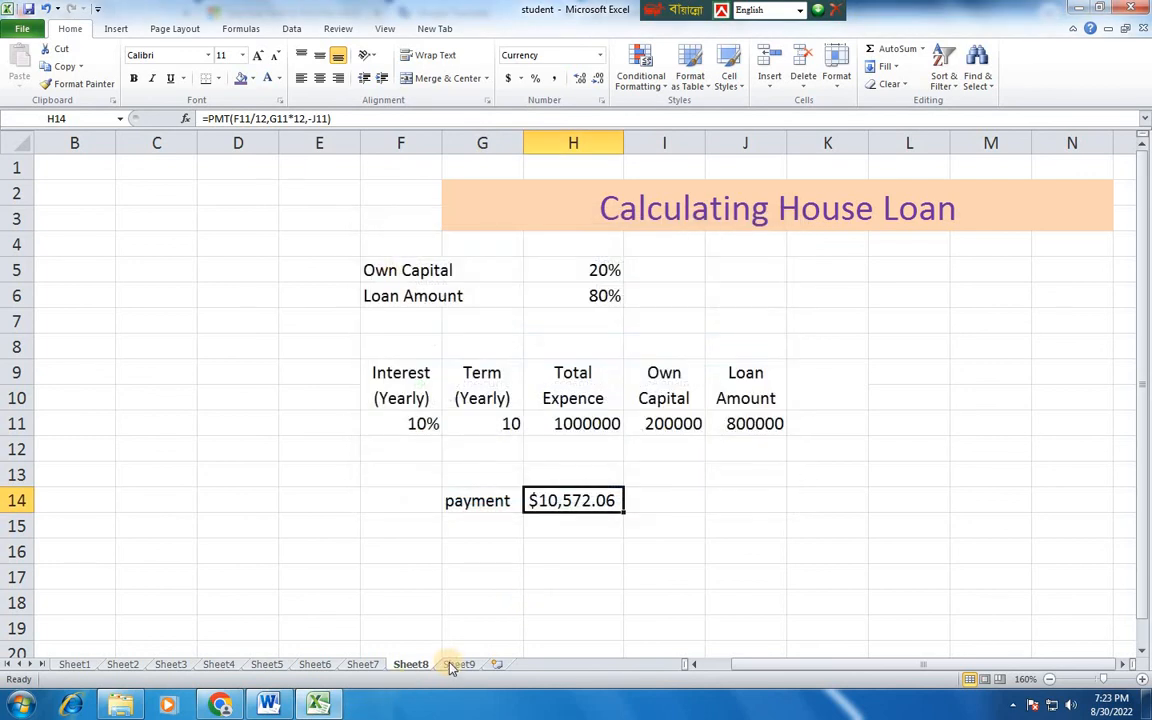
click(459, 664)
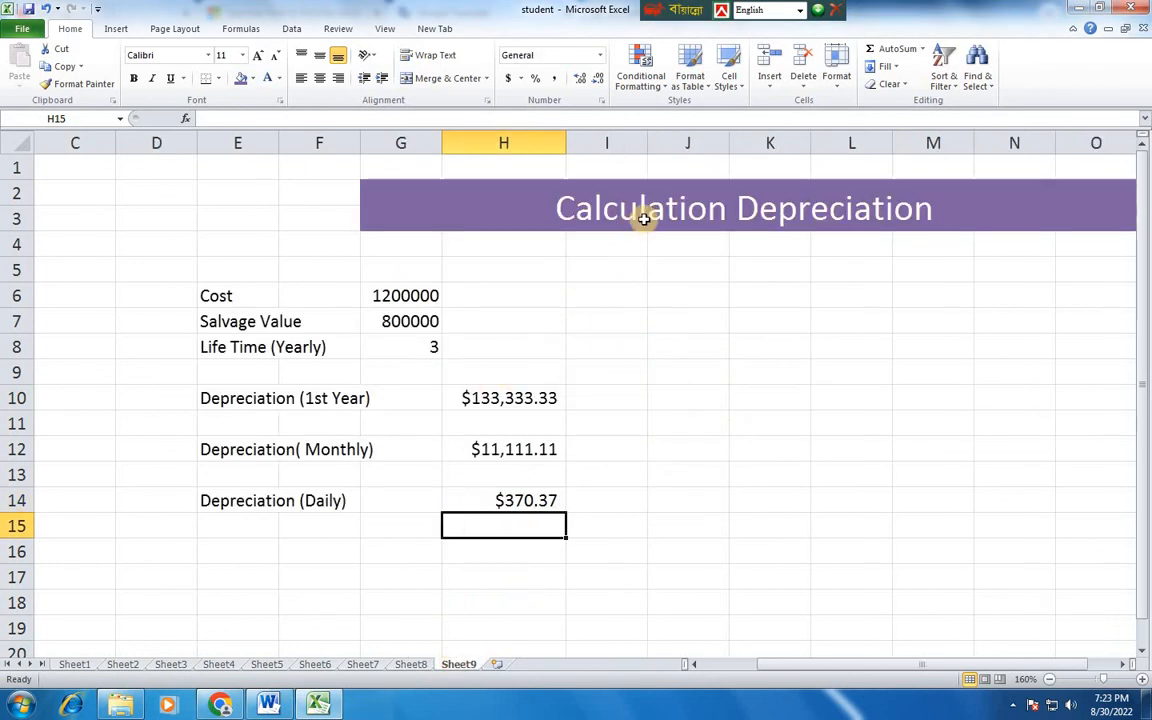
click(514, 495)
click(483, 398)
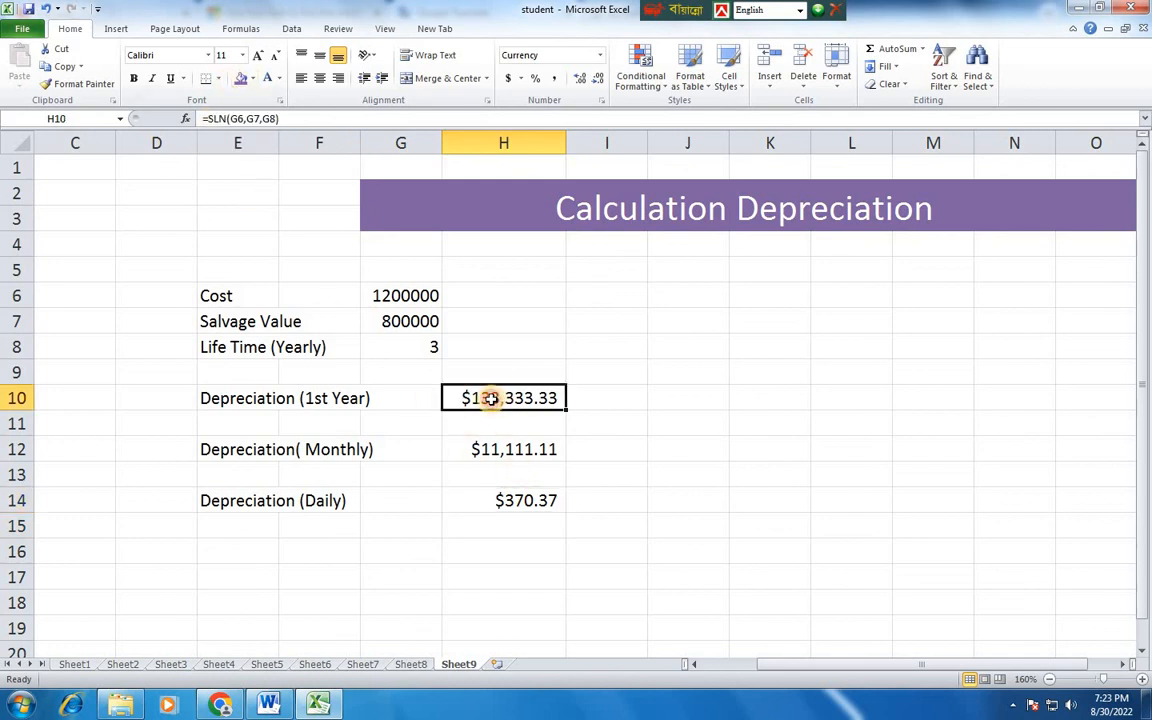